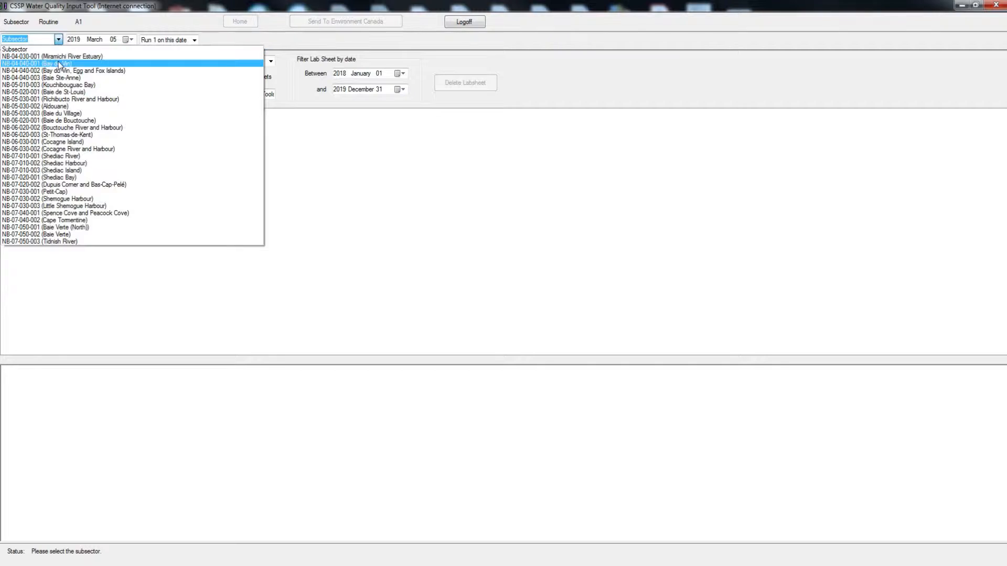
Create a lab sheet for subsector NB-04-040-001 (Bay du Vin), dated 2019 March 05, run 1.
left_click(60, 65)
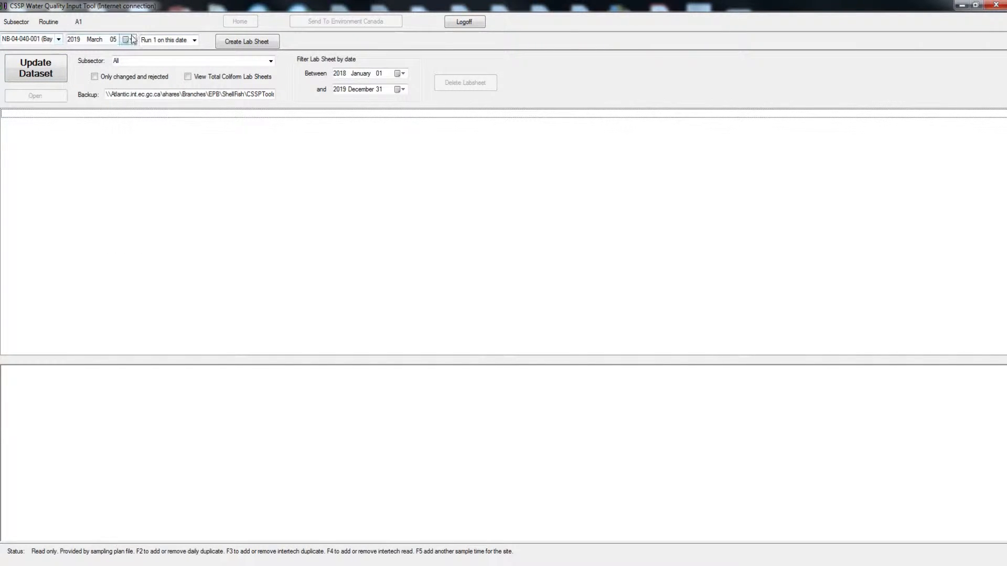
left_click(234, 43)
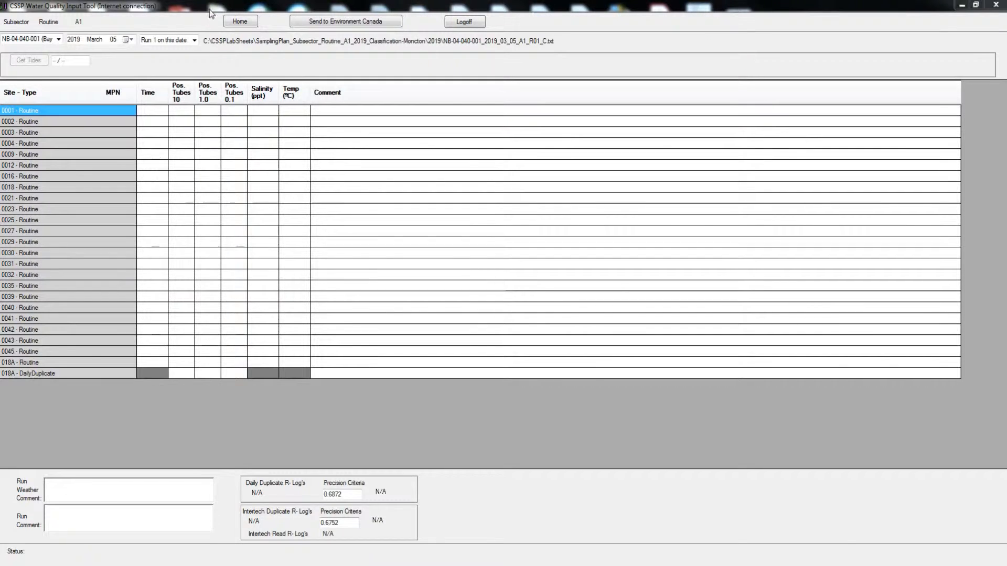
Return to the lab sheet list and reopen the 2019 March 05 R01 lab sheet of Bay du Vin.
left_click(250, 26)
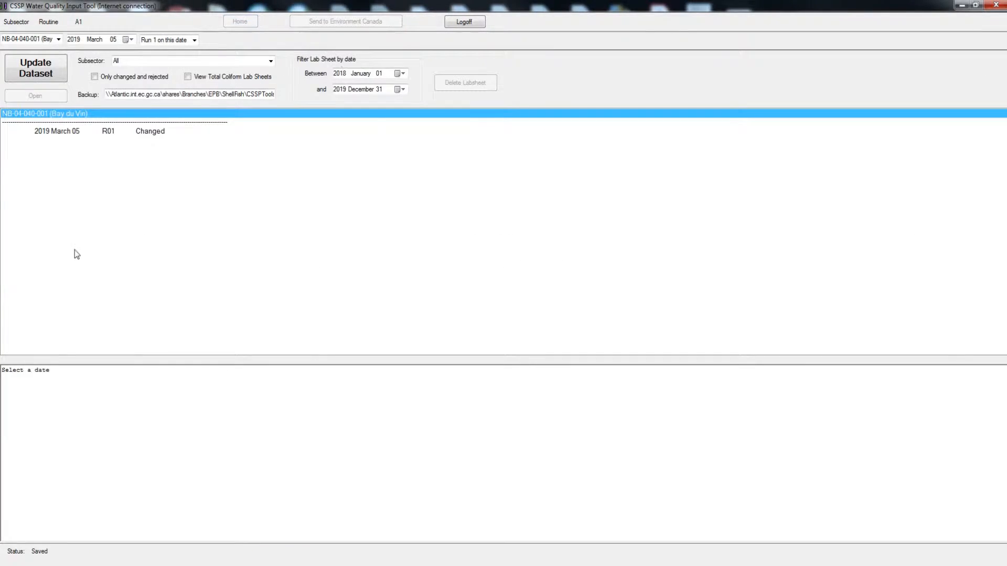
left_click(65, 135)
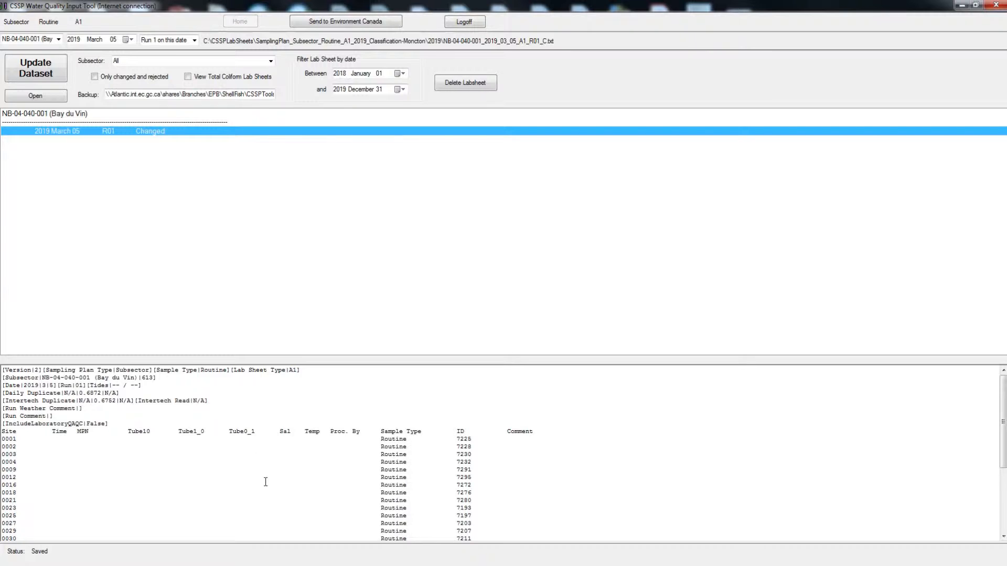
double_click(114, 131)
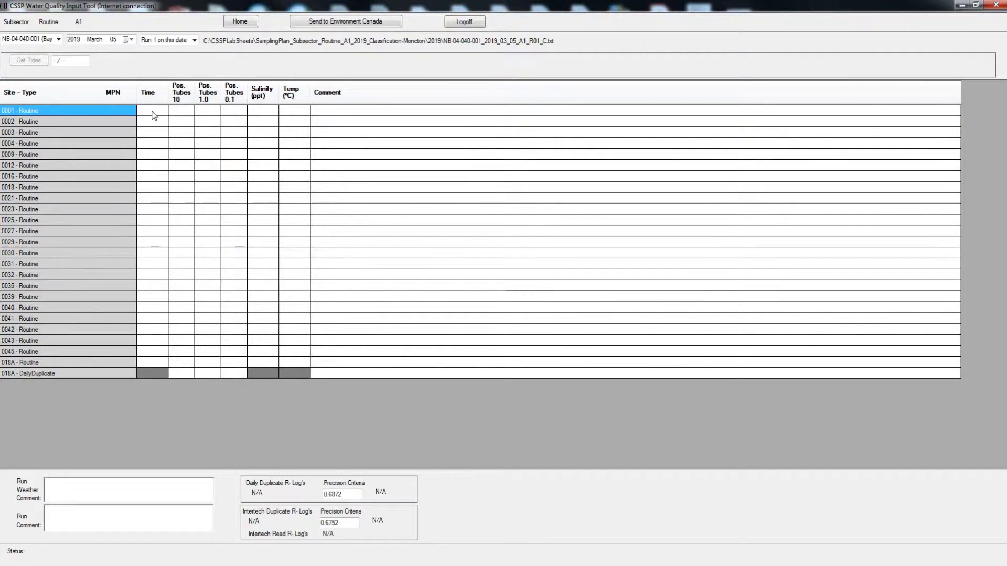
left_click(86, 111)
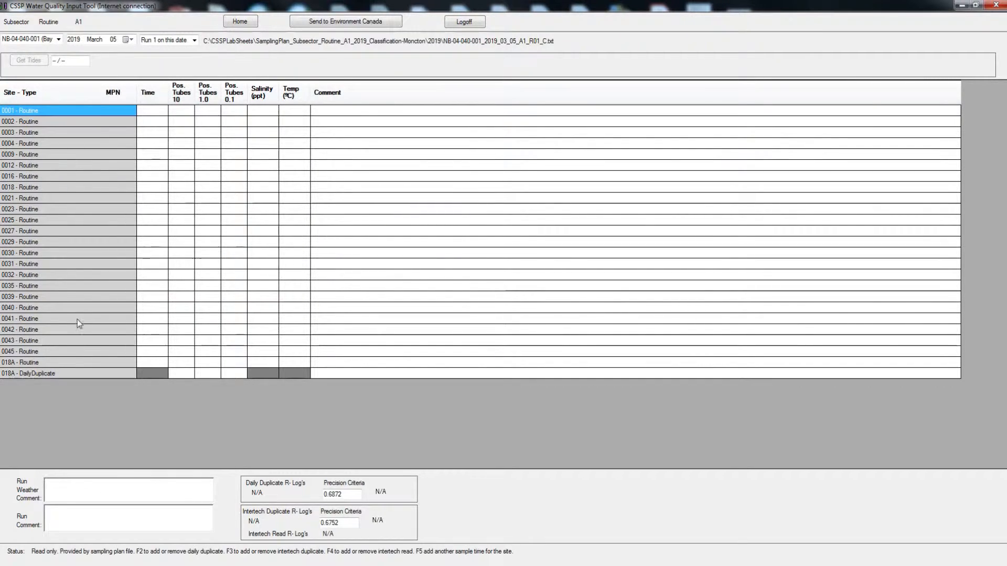
left_click(80, 375)
left_click(56, 166)
left_click(55, 144)
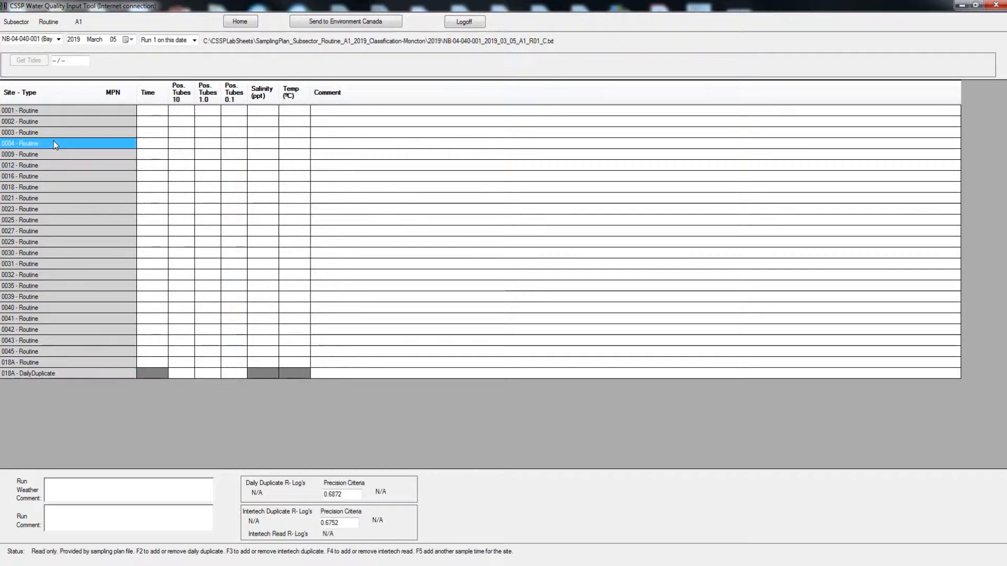
key("Up")
key("Up")
key("Up")
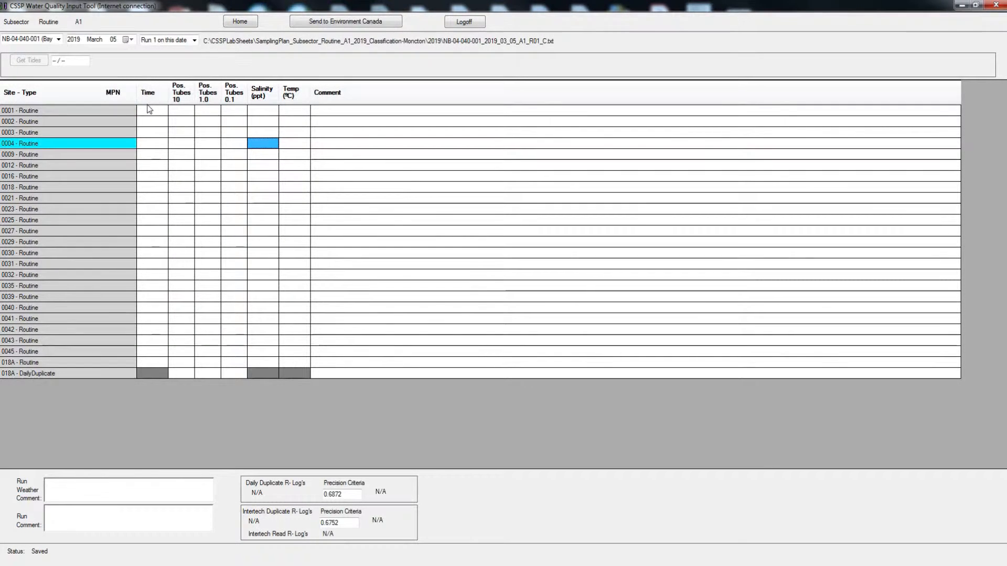
Try to enter 900 as the sampling time of site 0001.
left_click(149, 110)
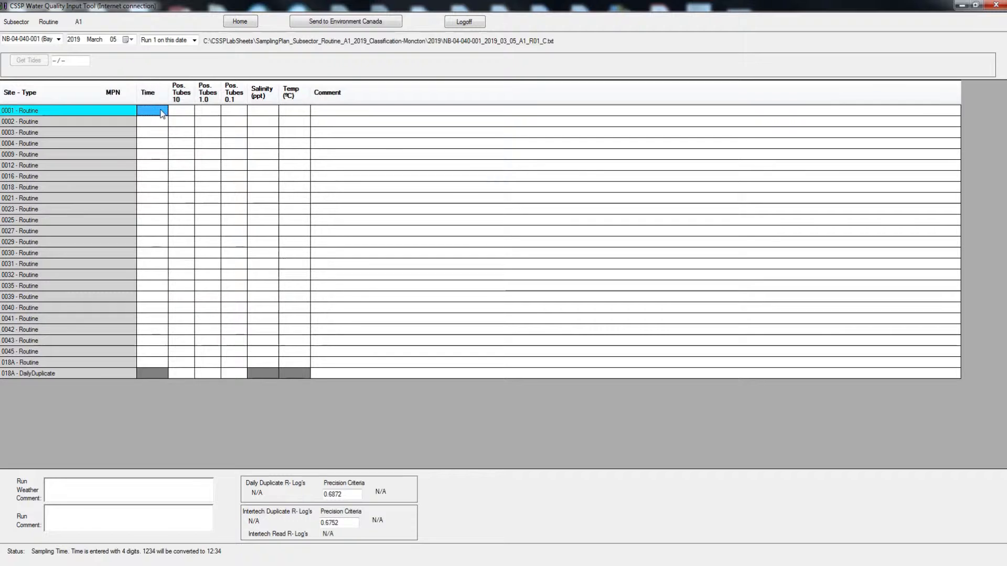
left_click(162, 109)
type("900")
key("Tab")
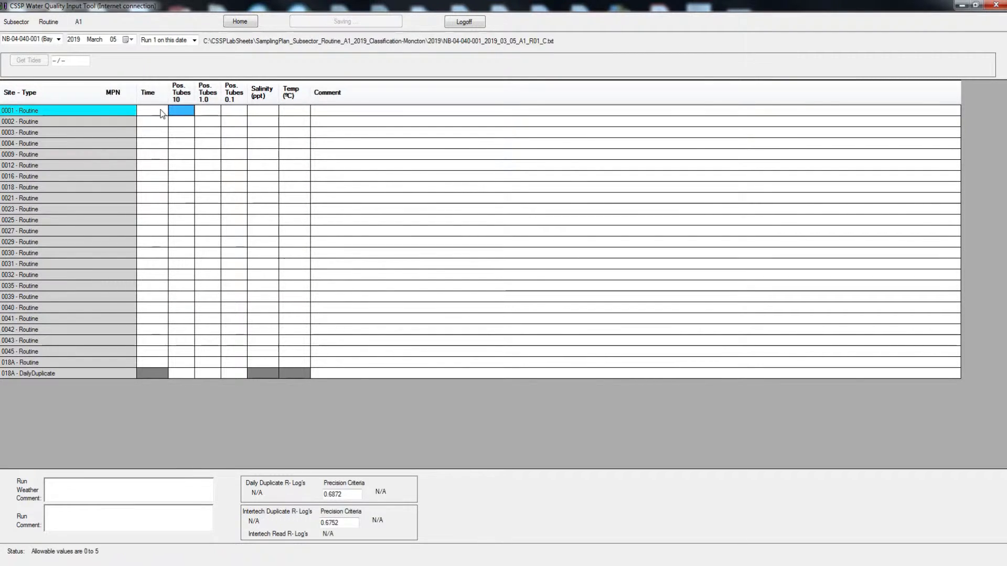
Enter 0900 as the sampling time of site 0001.
left_click(162, 114)
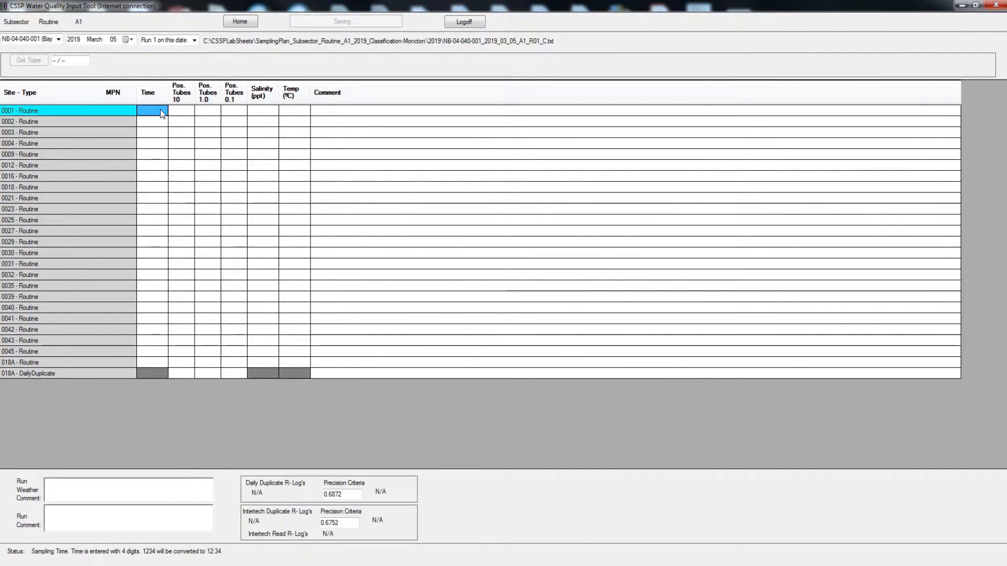
type("0900")
key("Tab")
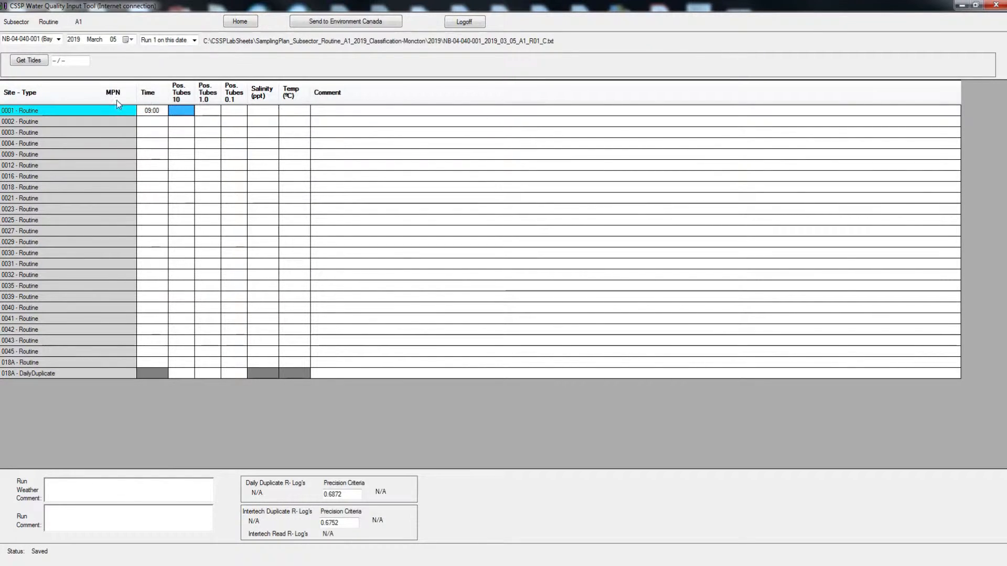
Change the sampling time of site 0001 to 0800.
left_click(157, 112)
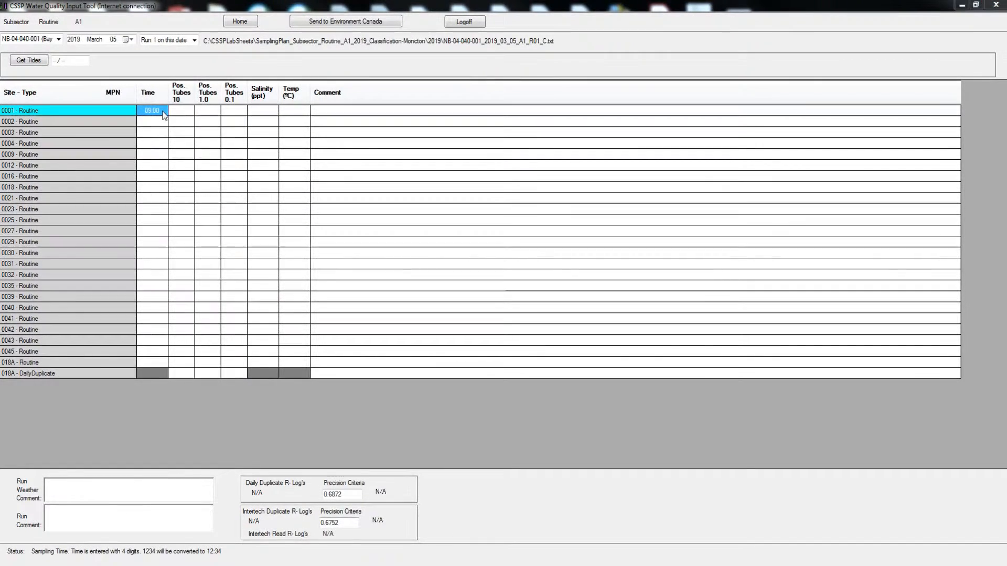
left_click(142, 109)
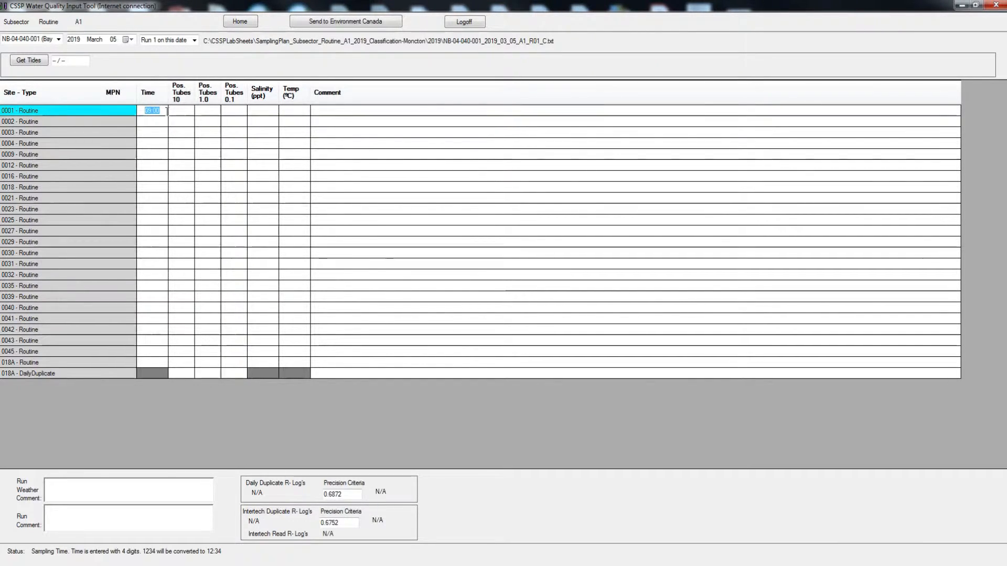
type("0800")
left_click(174, 112)
Replace the sampling time of site 0001 with 0930.
left_click(161, 110)
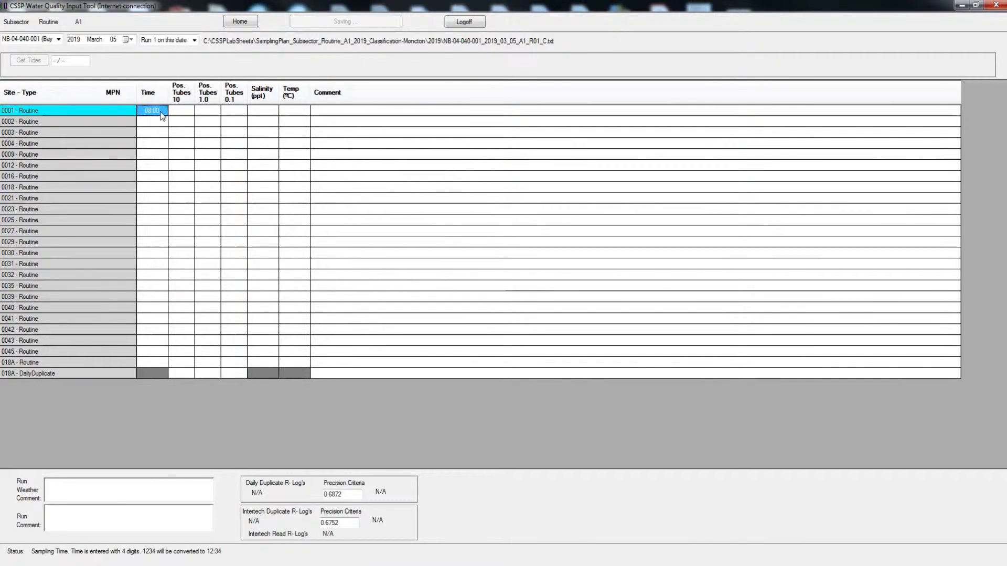
key("BackSpace")
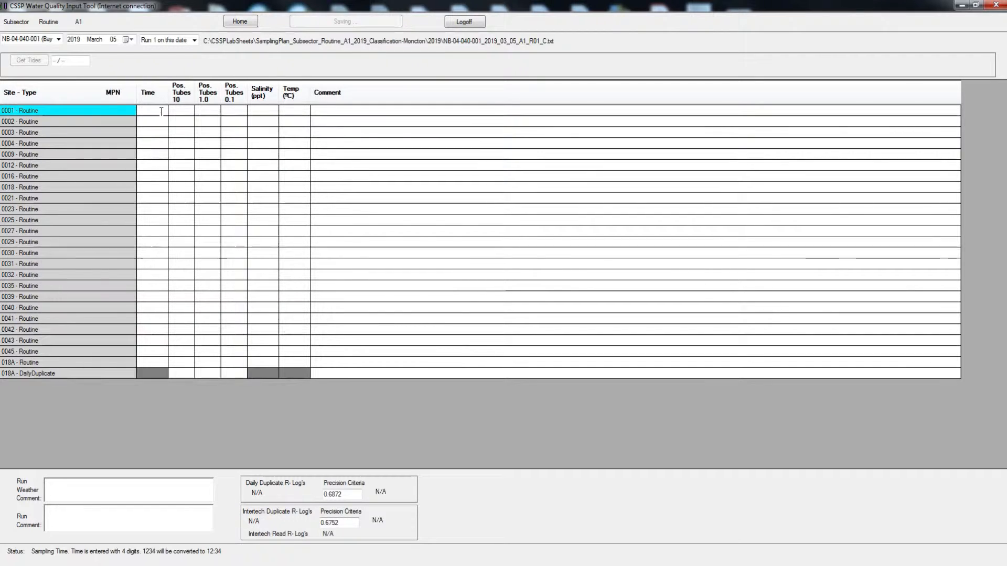
type("0930")
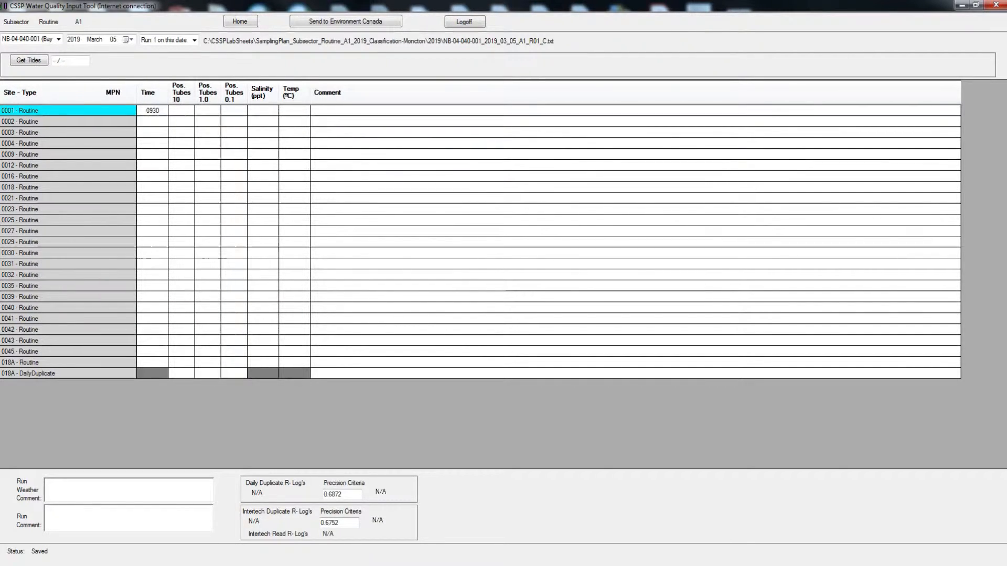
left_click(183, 112)
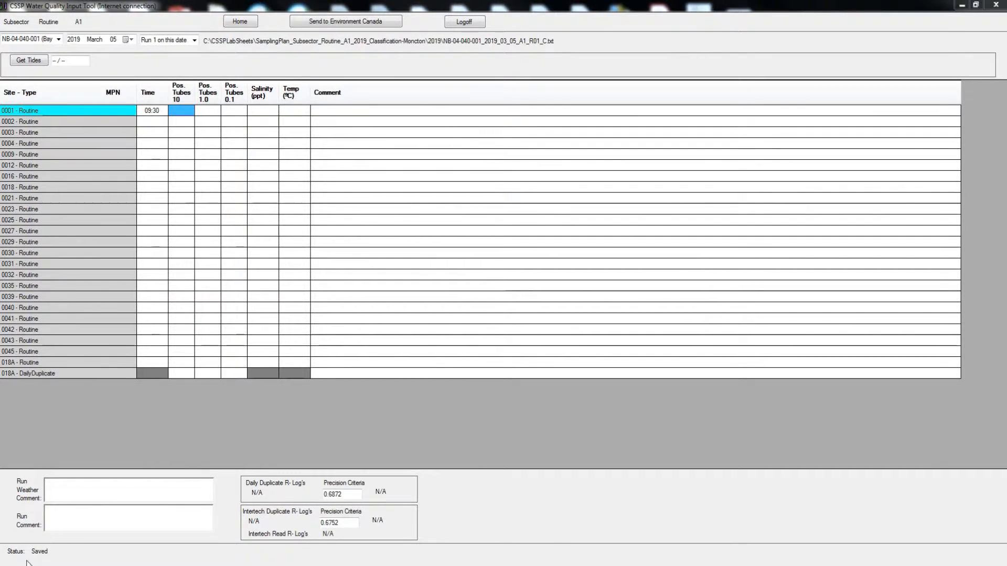
Enter 0800 as the sampling time of site 0002.
left_click(153, 123)
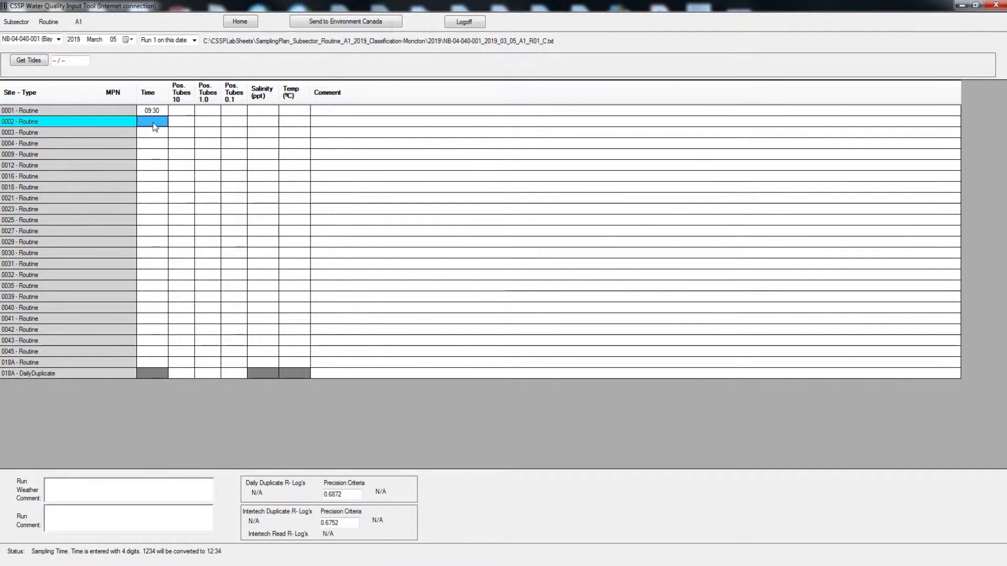
type("0800")
left_click(152, 134)
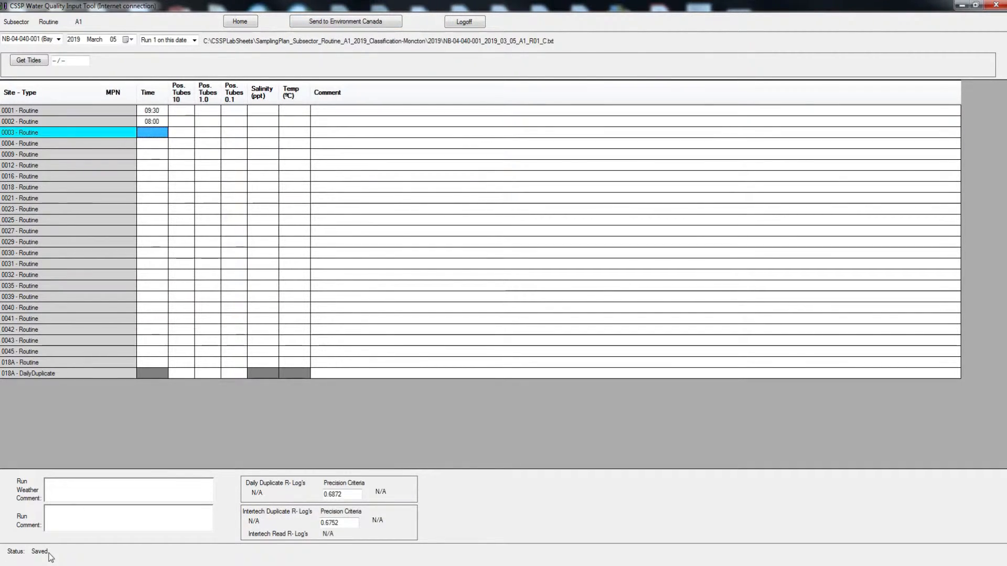
Enter the positive tube counts of site 0001 as 3 for 10, 1 for 1.0 and 0 for 0.1.
left_click(186, 111)
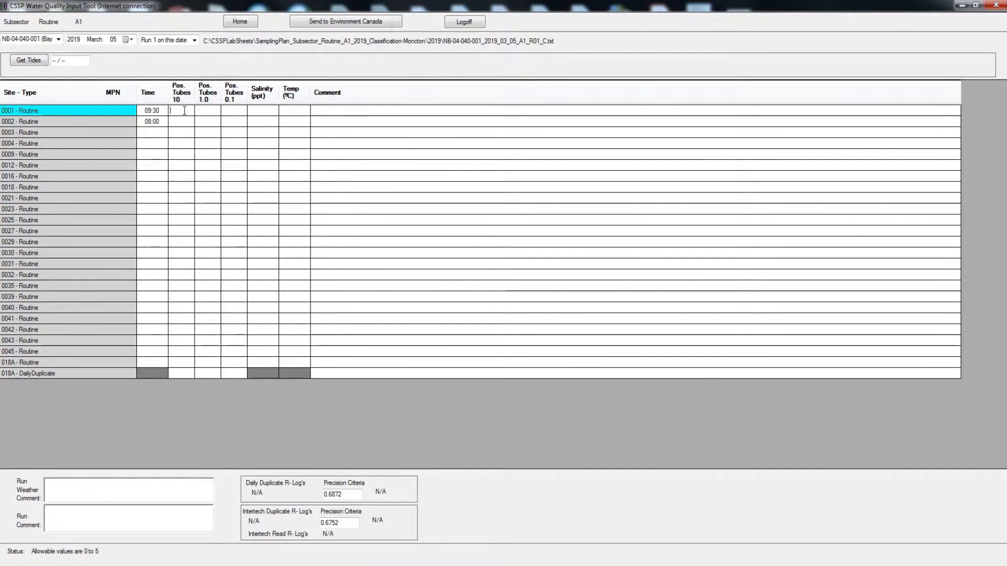
type("3")
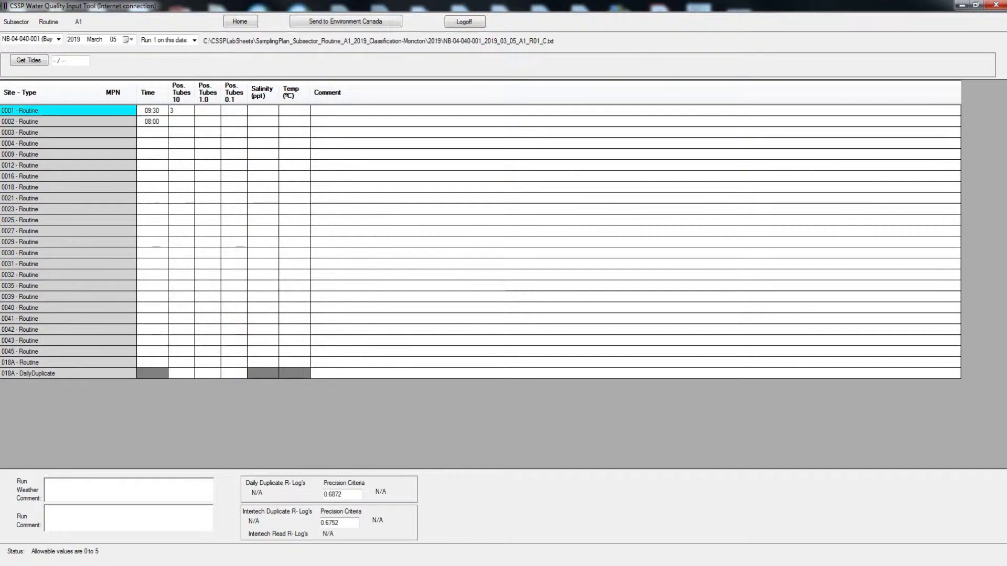
key("Tab")
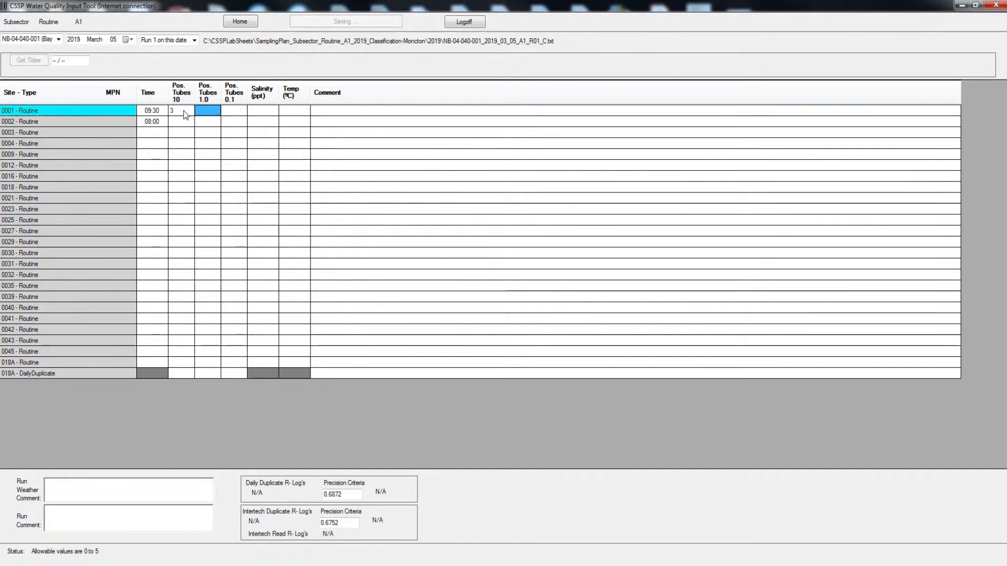
type("1")
key("Tab")
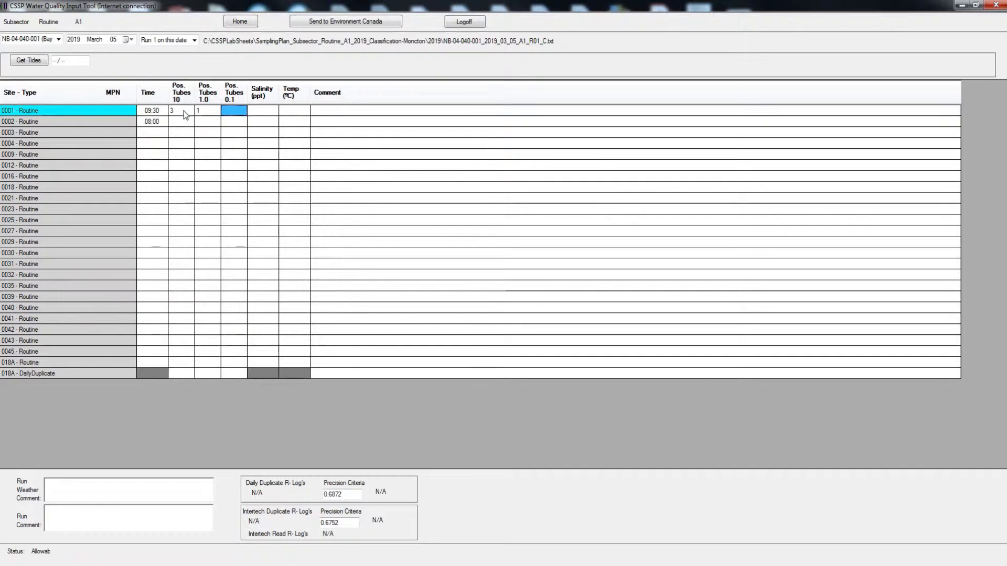
type("0")
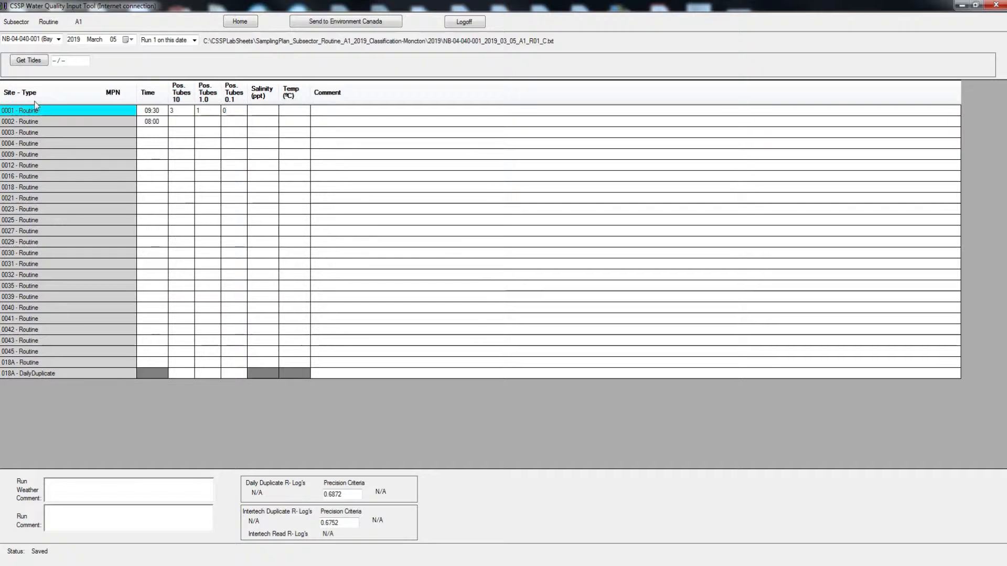
key("Tab")
Try 6 as site 0002's positive tube count for 10, and enter 0 for both 1.0 and 0.1.
left_click(181, 121)
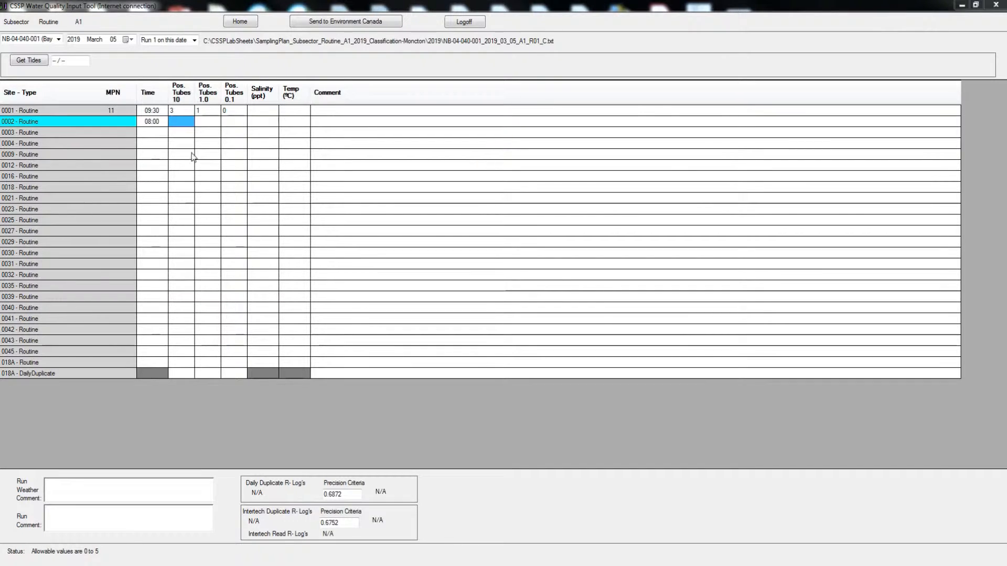
left_click(182, 125)
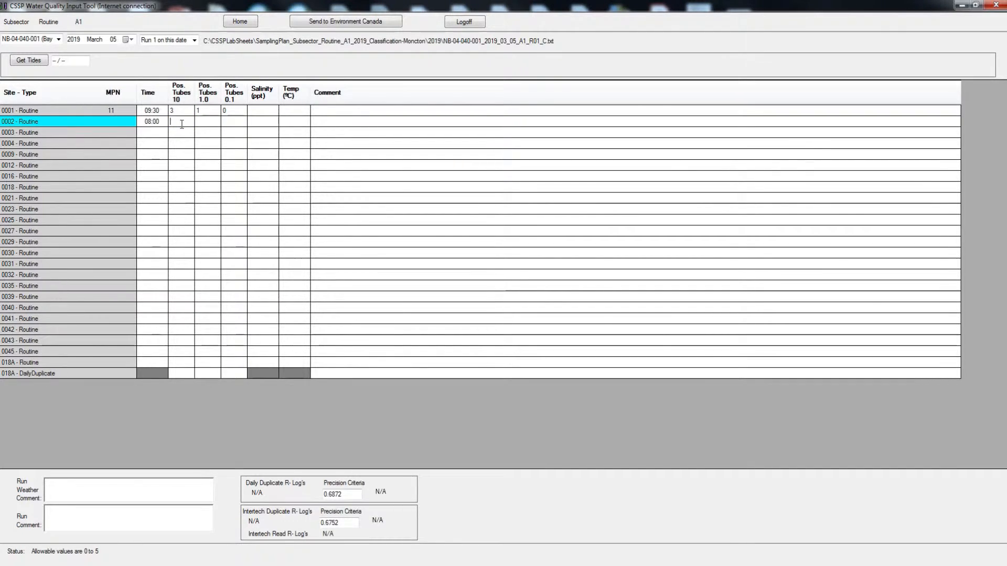
type("6")
key("Tab")
type("0")
key("Tab")
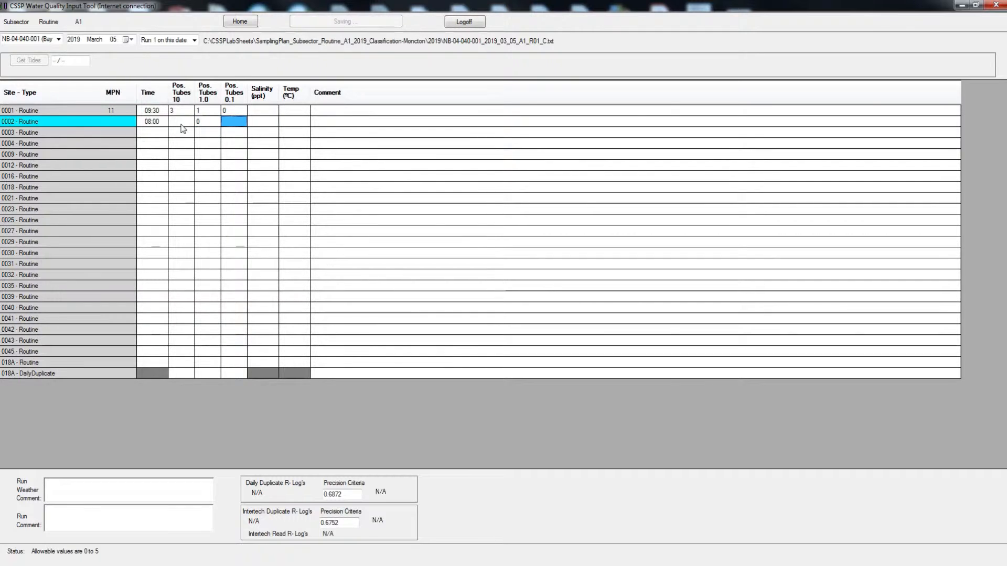
type("0")
key("Tab")
Set site 0002's positive tube counts to 0 for 10 and 5 for 1.0.
left_click(182, 124)
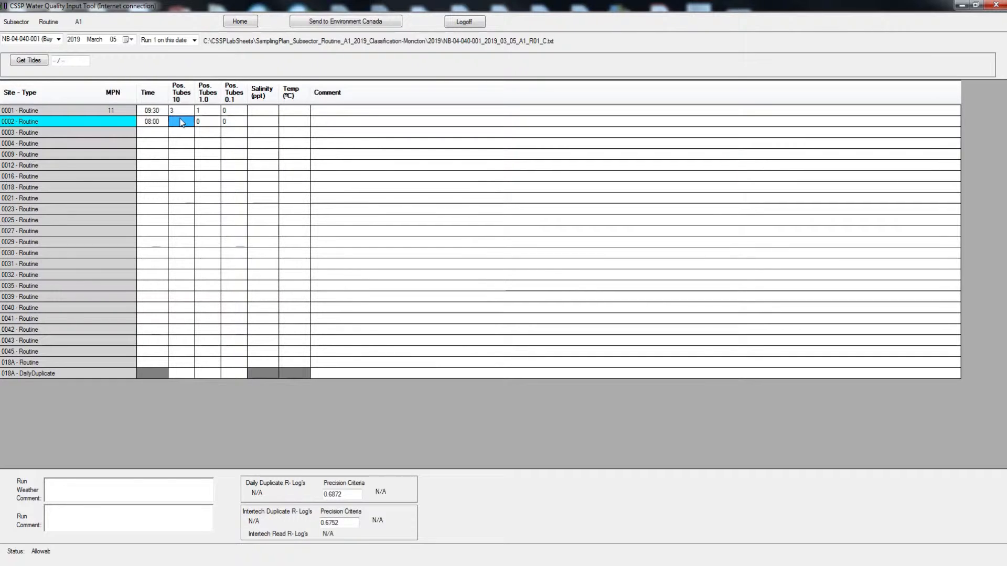
type("0")
key("Tab")
type("5")
key("Tab")
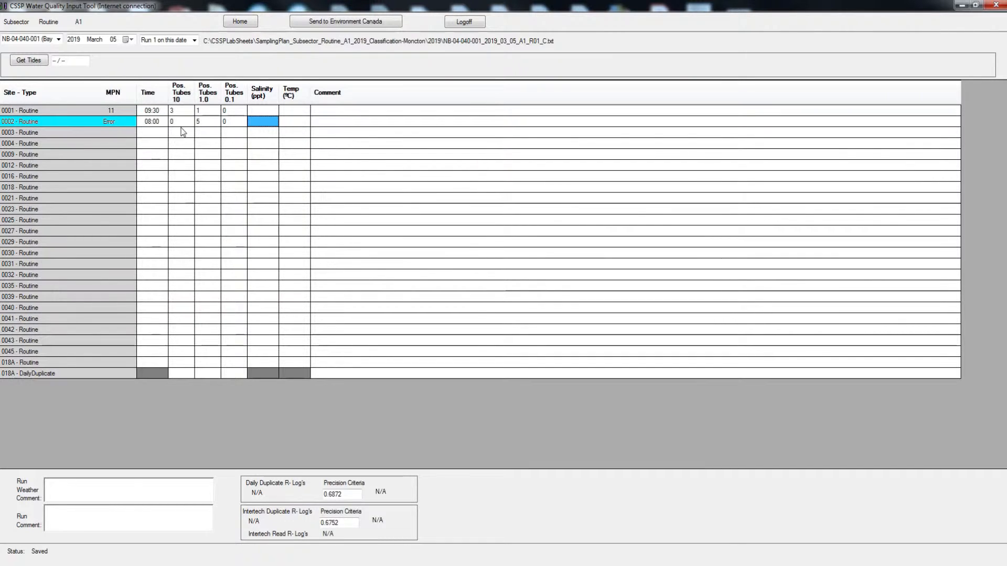
Enter a salinity of 10 ppt for site 0001 and 10.2 ppt for site 0002.
left_click(257, 113)
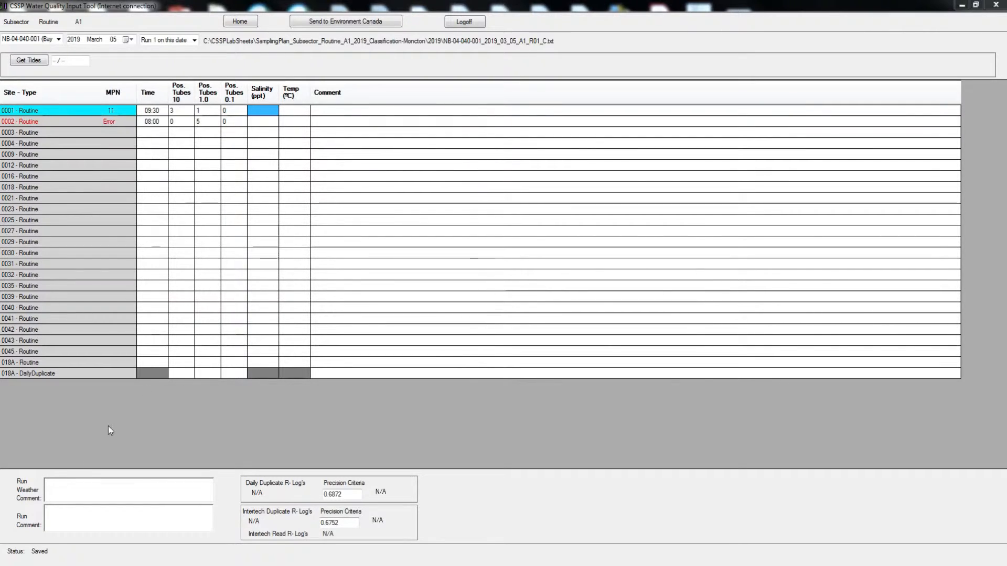
left_click(256, 120)
left_click(256, 112)
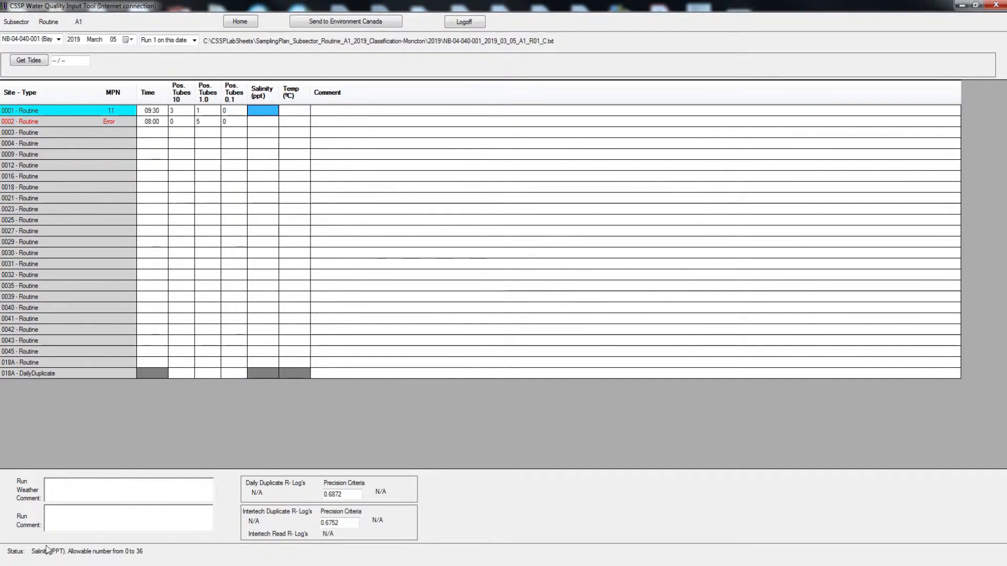
type("10")
left_click(263, 120)
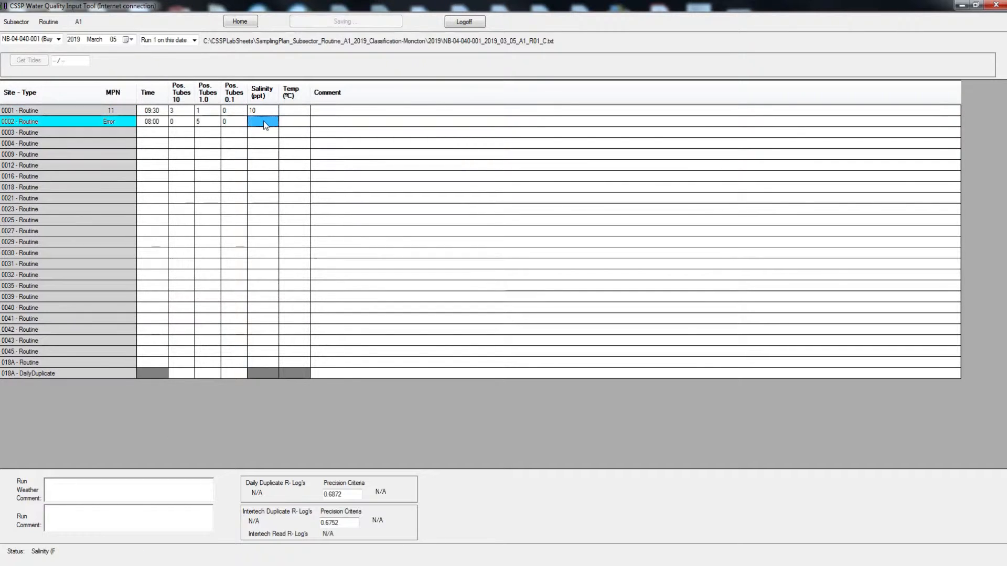
type("10.2")
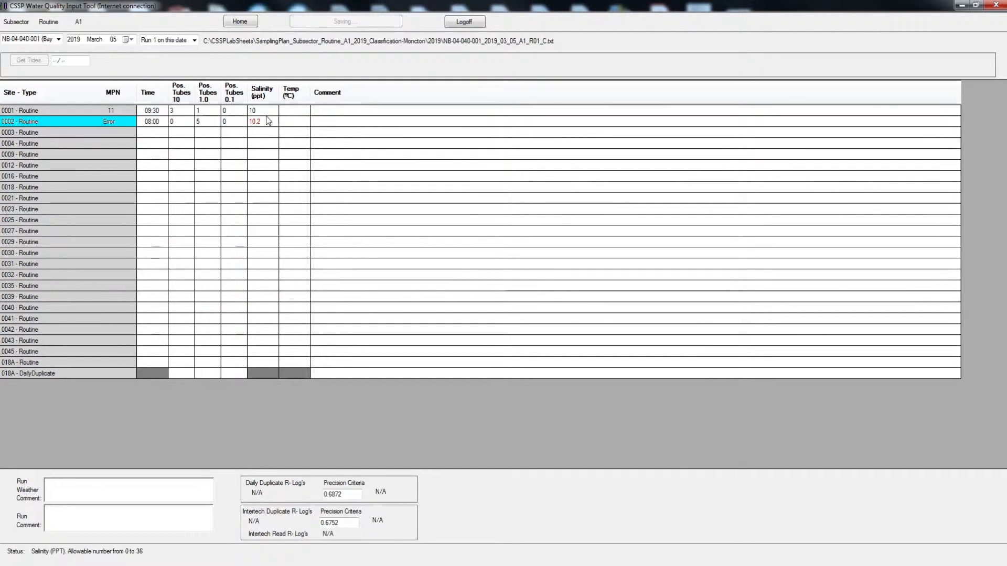
left_click(289, 111)
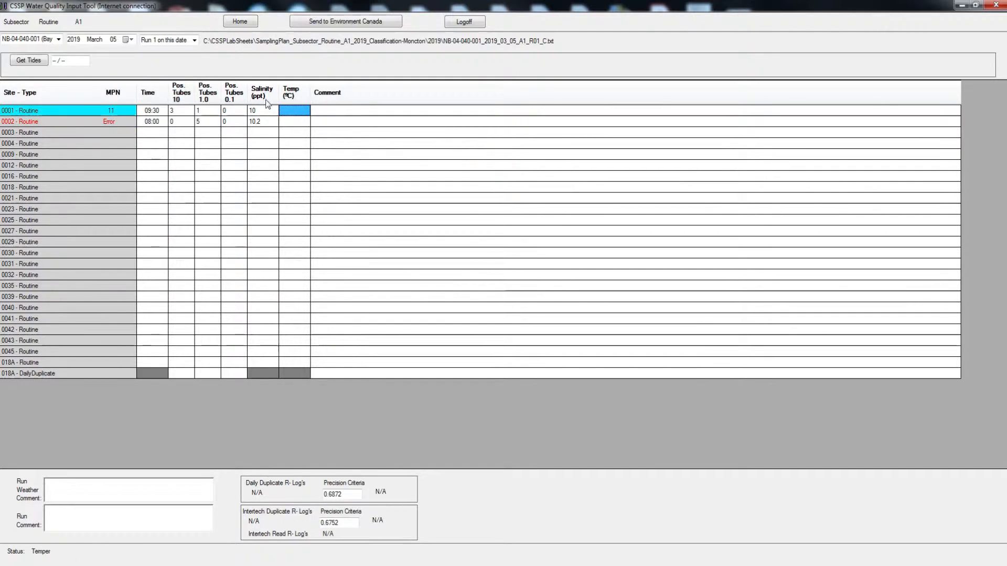
Enter a temperature of -1 °C for site 0001 and 10 °C for site 0002.
left_click(290, 122)
left_click(290, 111)
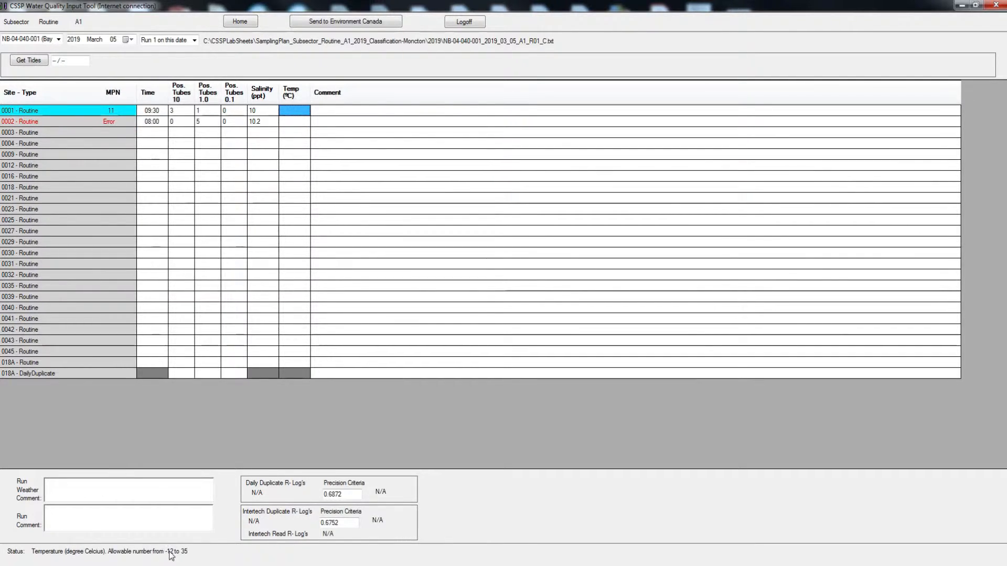
left_click(303, 111)
type("-1")
left_click(300, 124)
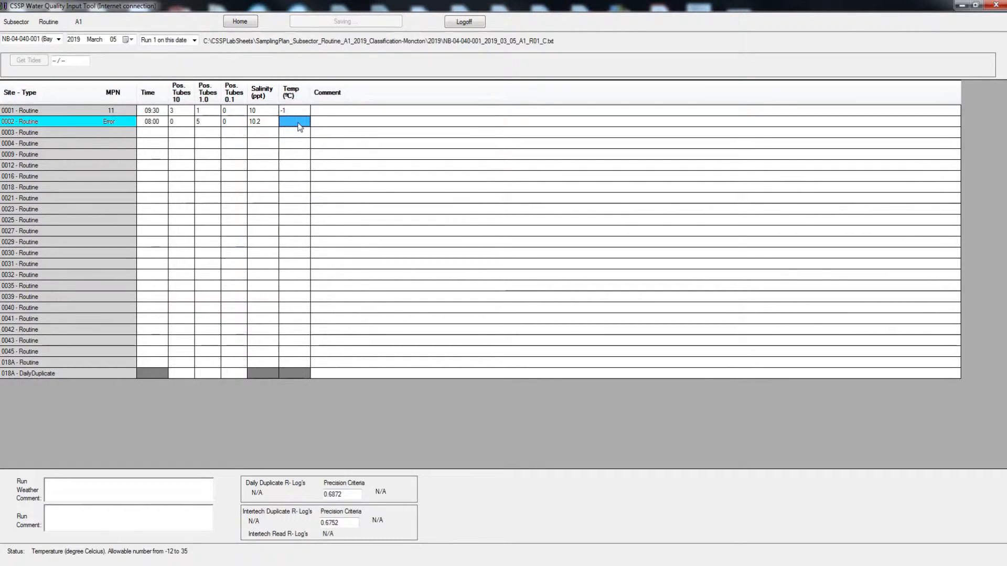
type("10")
left_click(320, 114)
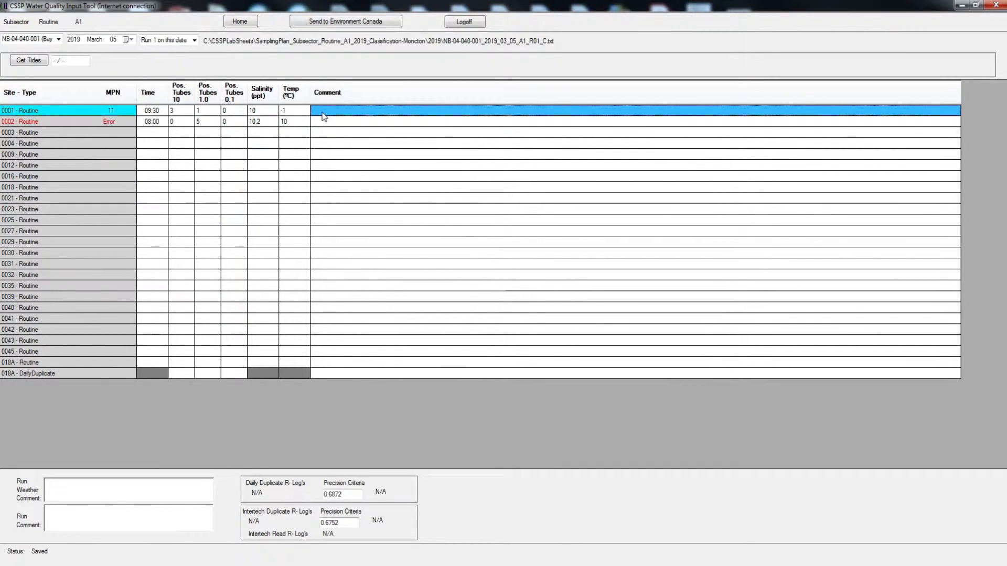
left_click(323, 112)
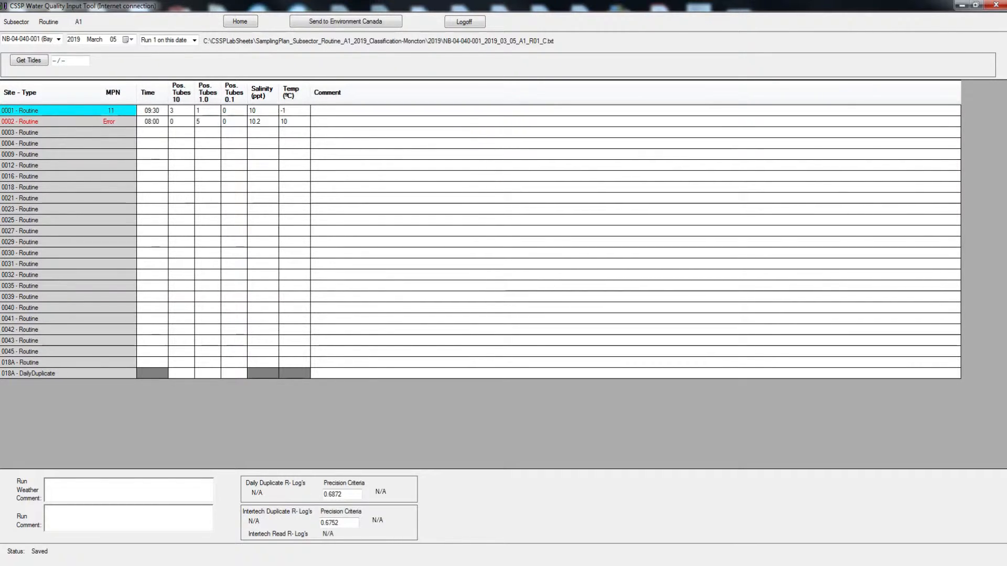
Remove the site 0021 daily duplicate from the lab sheet.
left_click(32, 374)
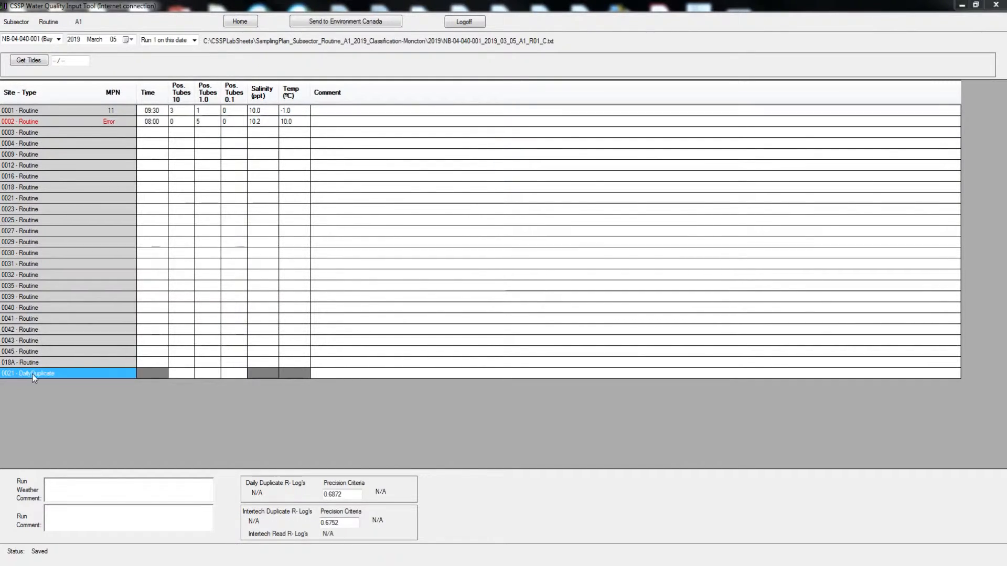
left_click(46, 200)
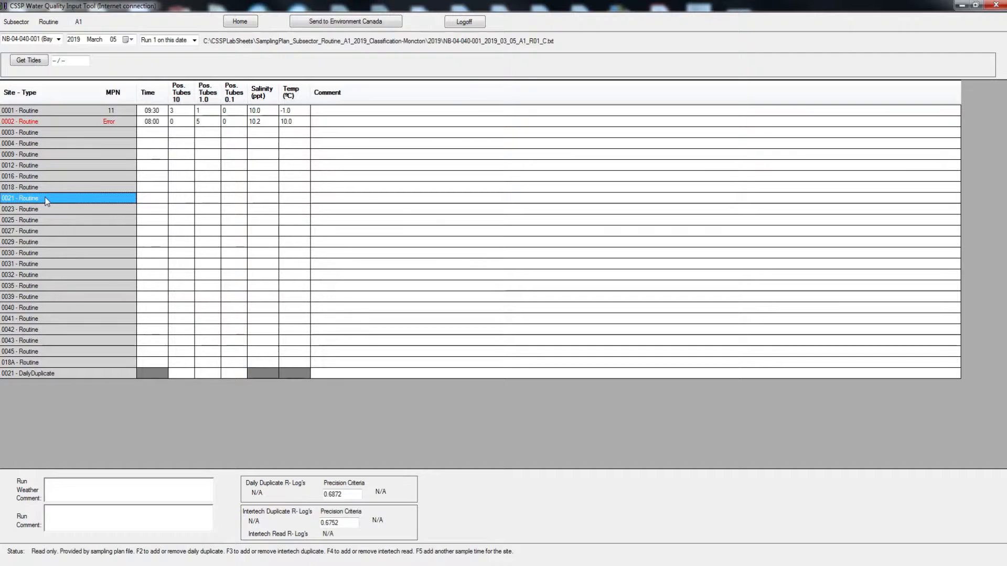
key("F2")
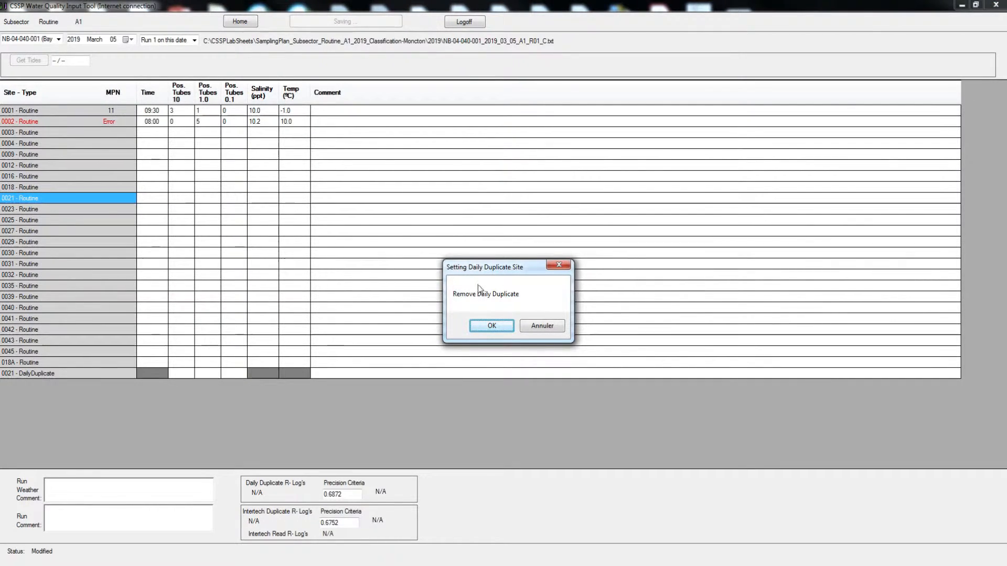
left_click(492, 326)
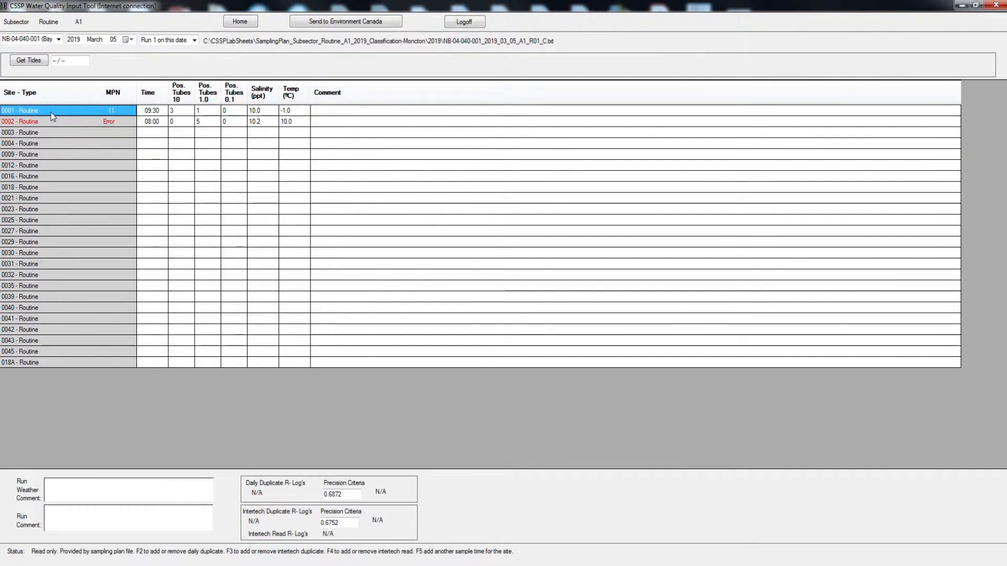
Create a daily duplicate with site 0001 and check its time, salinity and temperature against the routine row.
key("F2")
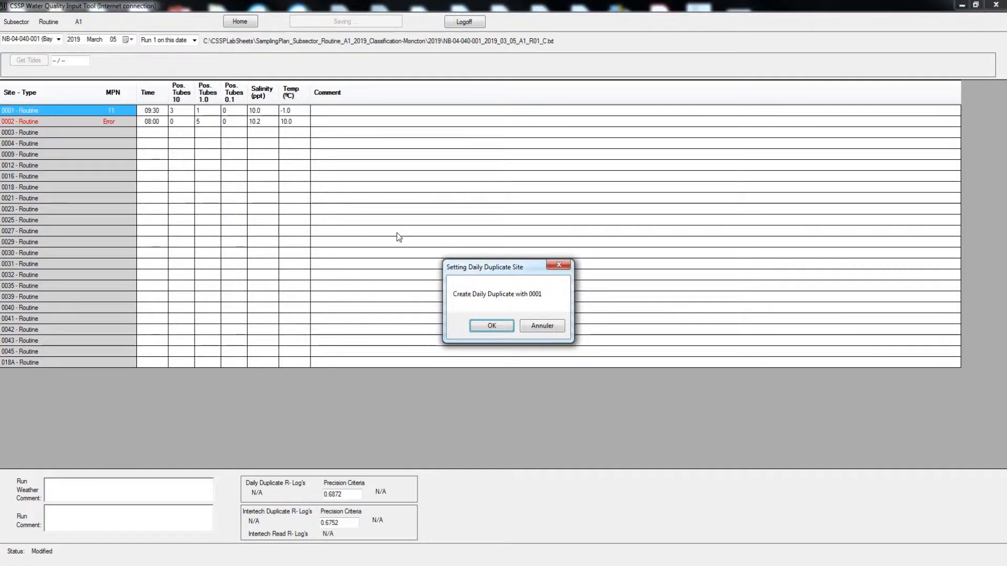
left_click(507, 326)
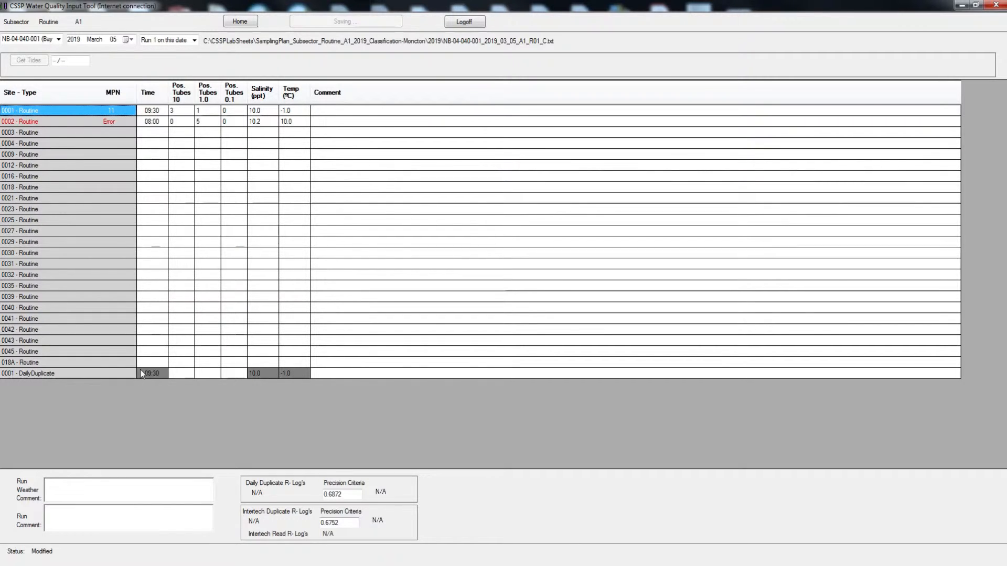
left_click(146, 111)
left_click(266, 114)
left_click(295, 113)
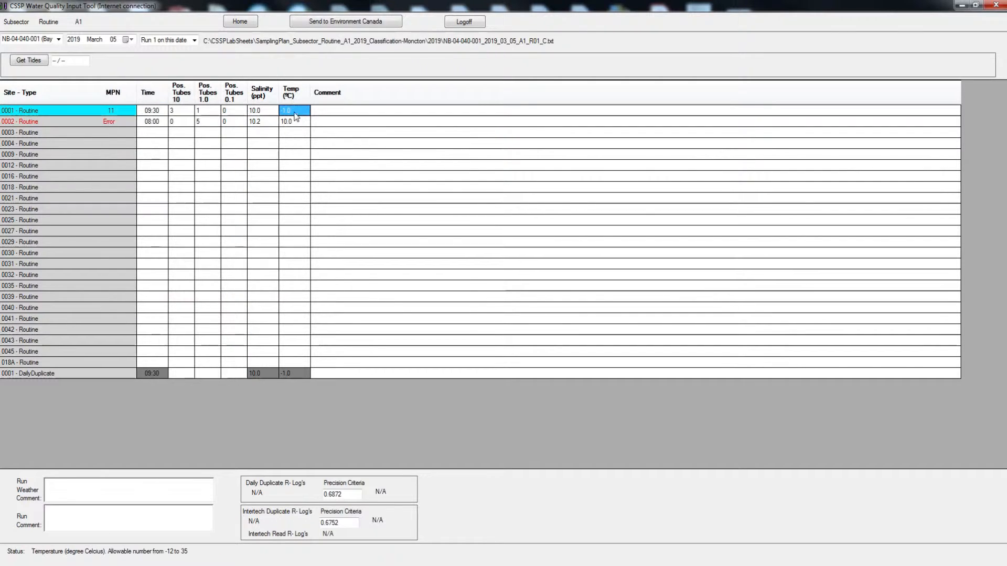
Enter the 0001 daily duplicate's positive tube counts as 5 for 10, 0 for 1.0 and 0 for 0.1.
left_click(181, 373)
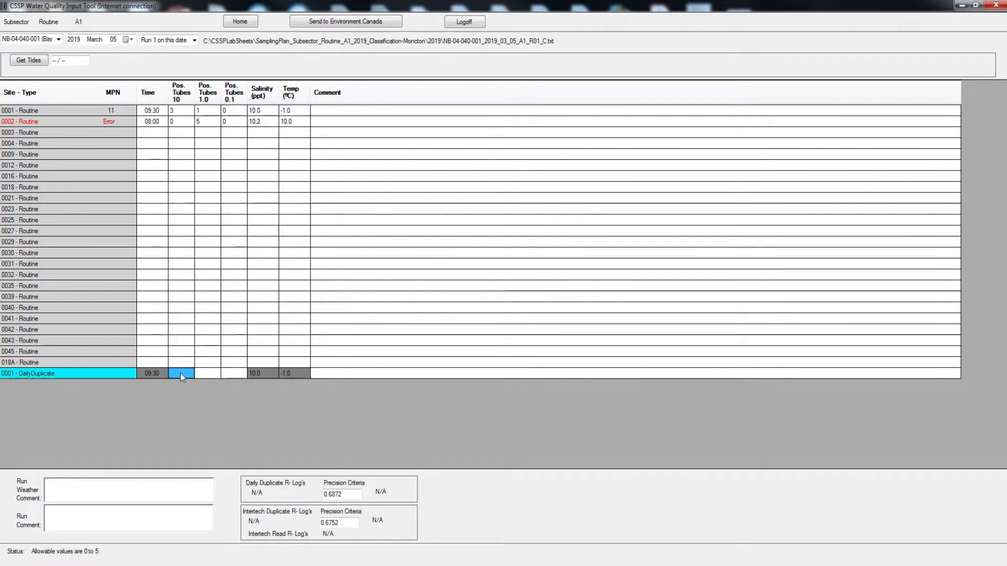
type("5")
type("0")
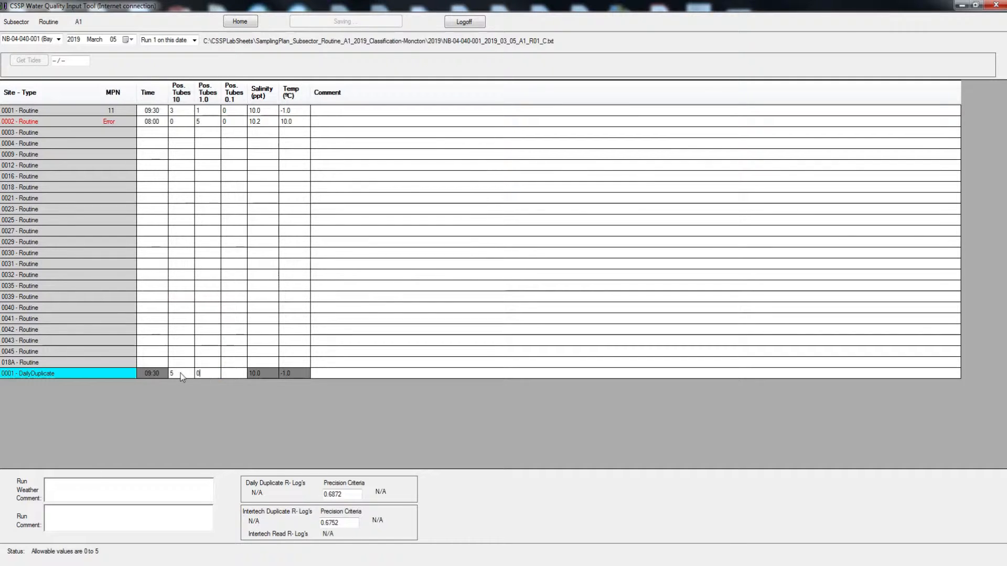
type("0")
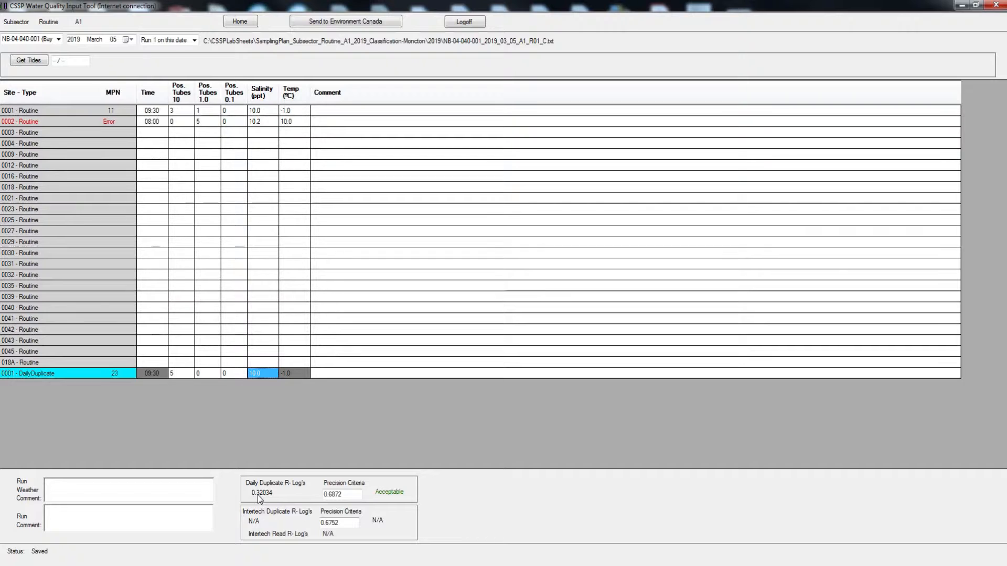
Try a daily duplicate precision criterion of 0.0100 and restore it to 0.6872.
left_click(346, 493)
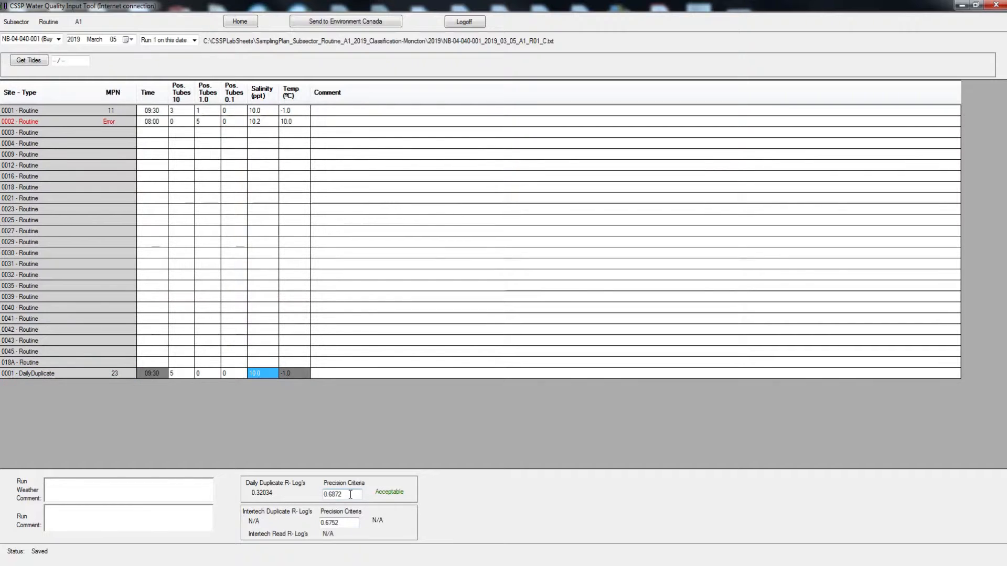
left_click_drag(357, 495, 318, 495)
left_click(352, 495)
key("BackSpace")
key("BackSpace")
key("BackSpace")
key("BackSpace")
type("0100")
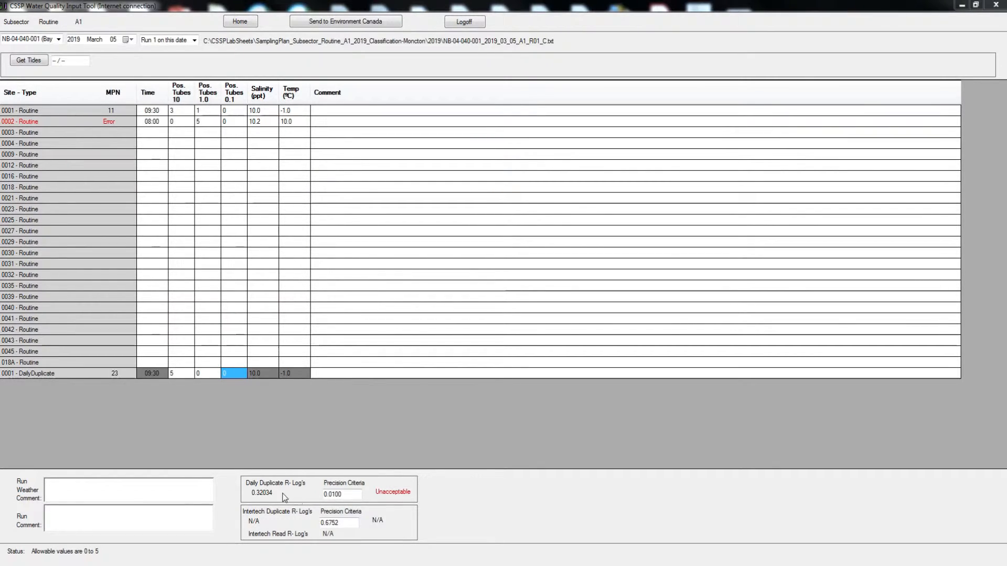
left_click(255, 492)
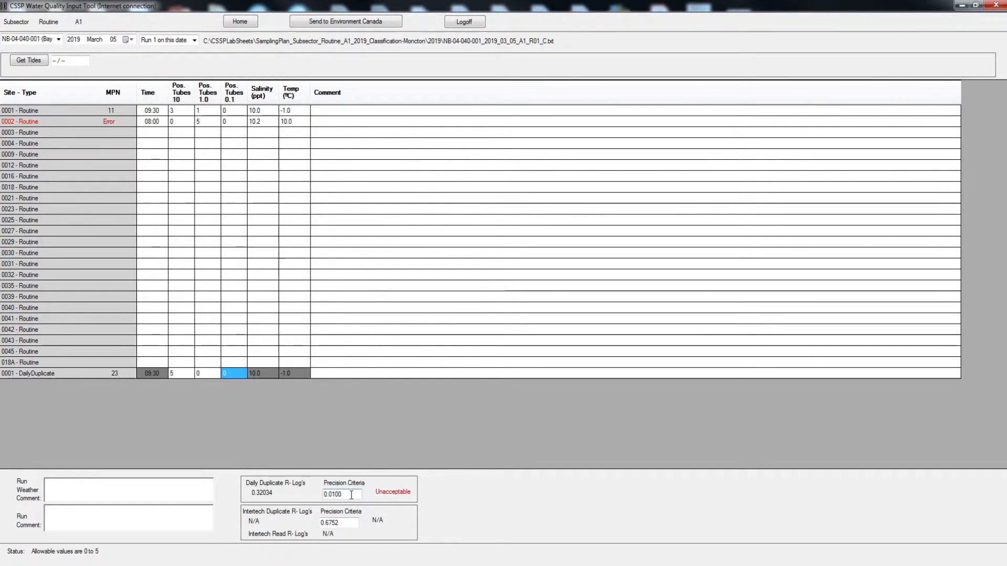
left_click_drag(353, 496, 321, 494)
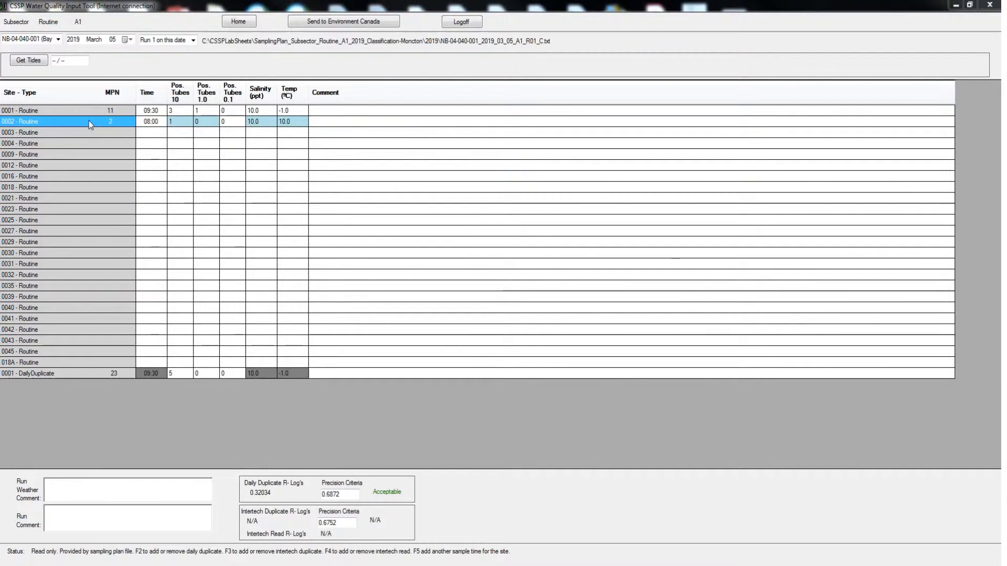
Create an intertech duplicate with site 0002.
left_click(74, 118)
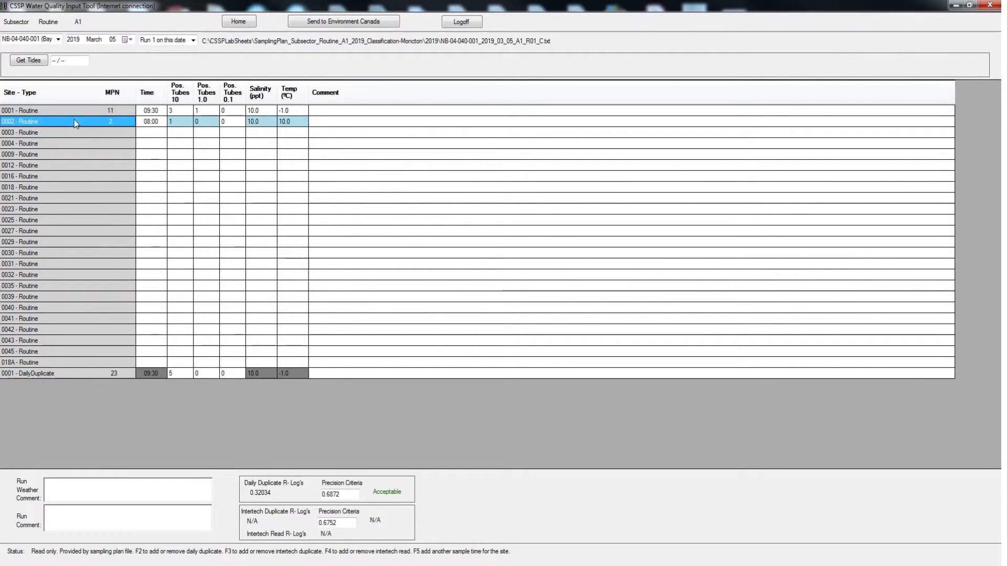
key("F3")
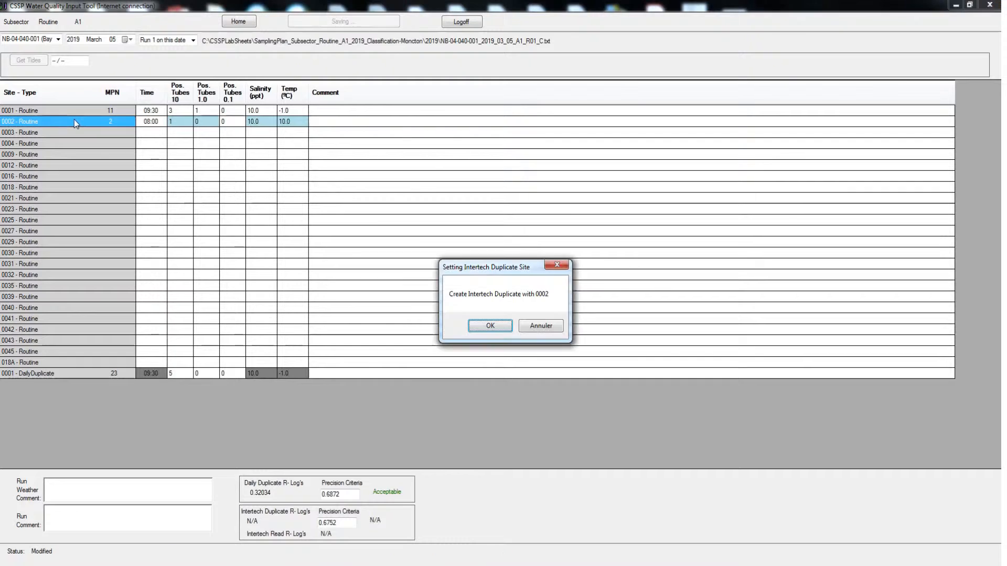
left_click(488, 326)
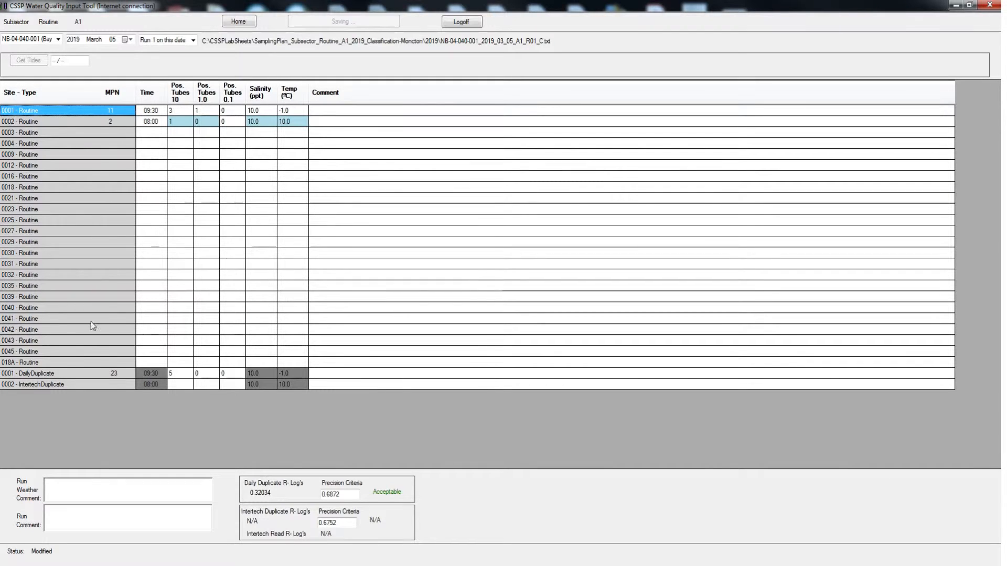
left_click(77, 386)
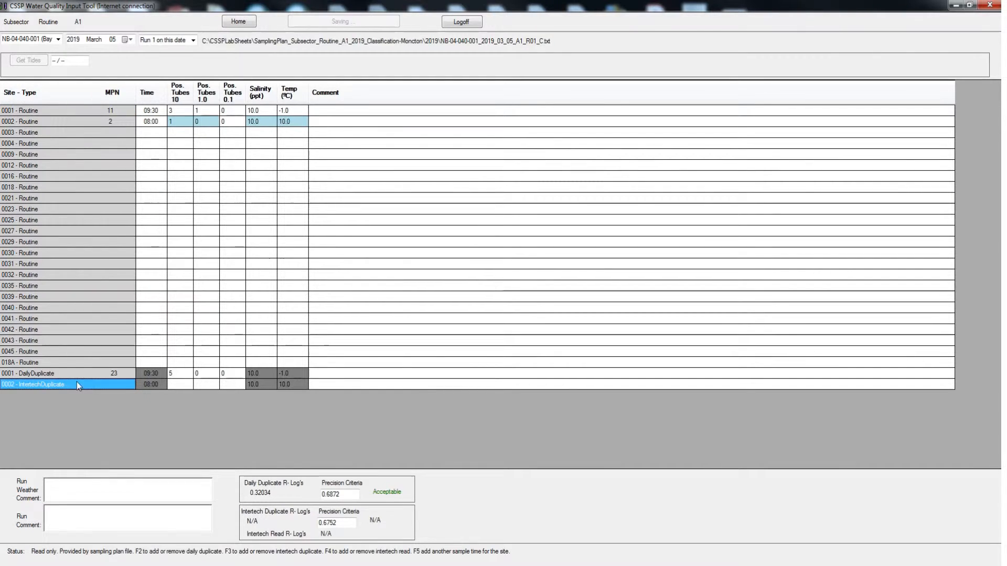
left_click(54, 125)
double_click(54, 125)
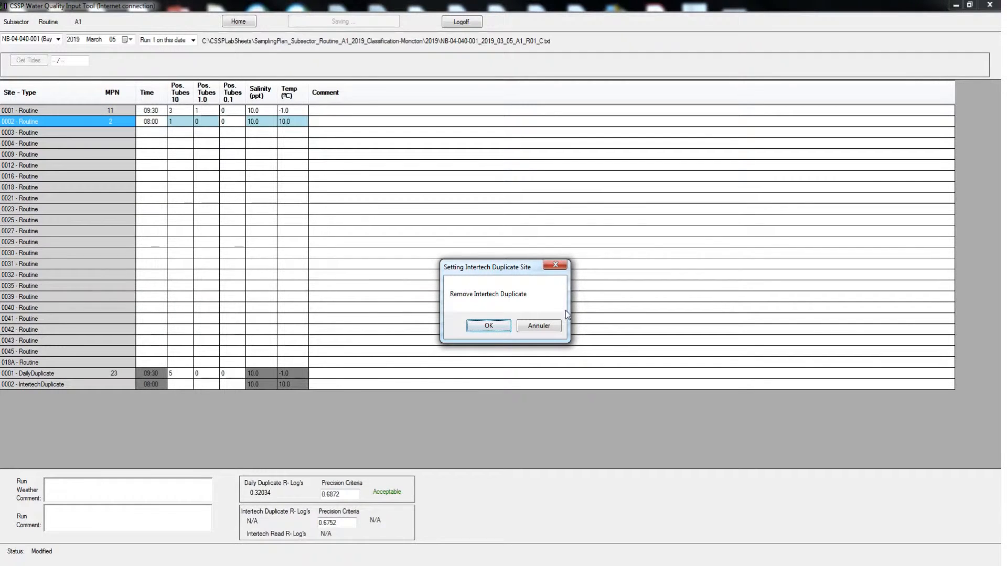
left_click(540, 326)
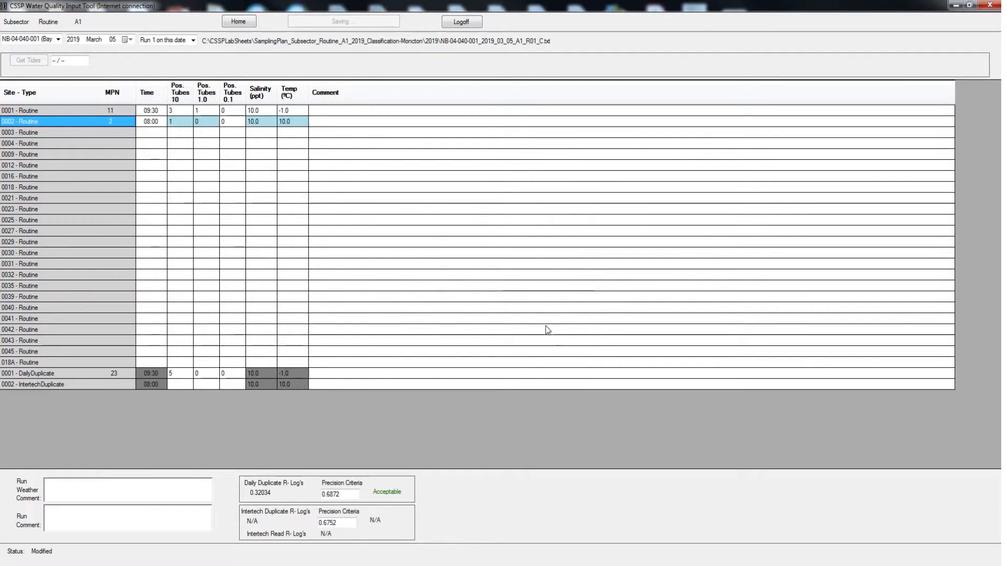
Enter the 0002 intertech duplicate's positive tube counts as 1 for 10, 1 for 1.0 and 0 for 0.1.
left_click(186, 384)
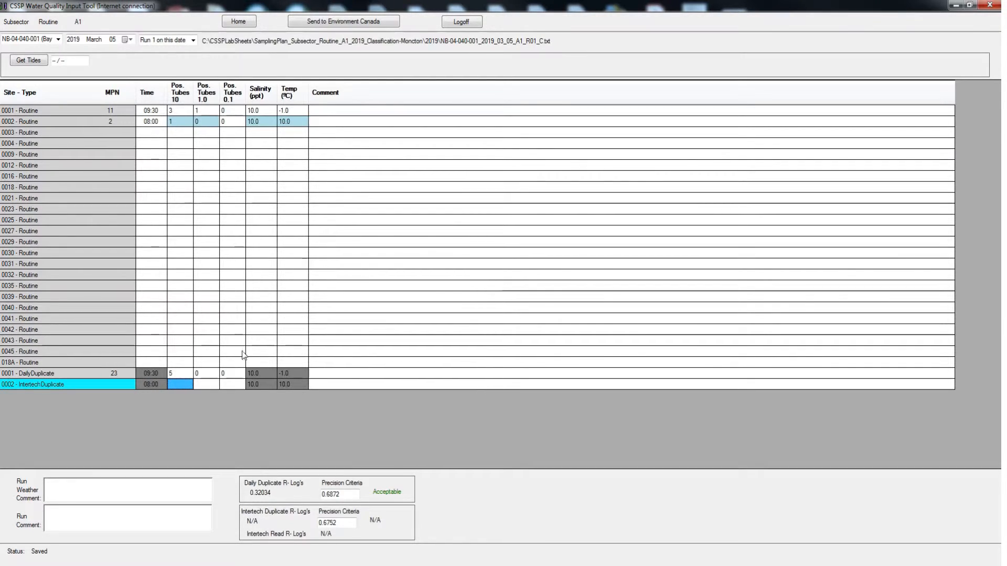
type("1")
key("Tab")
type("1")
key("Tab")
type("0")
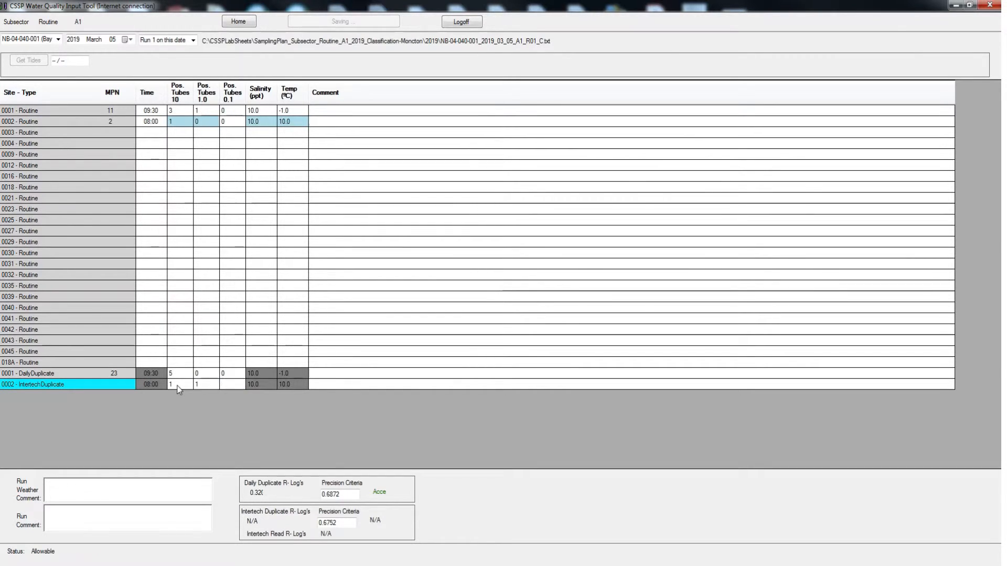
key("Tab")
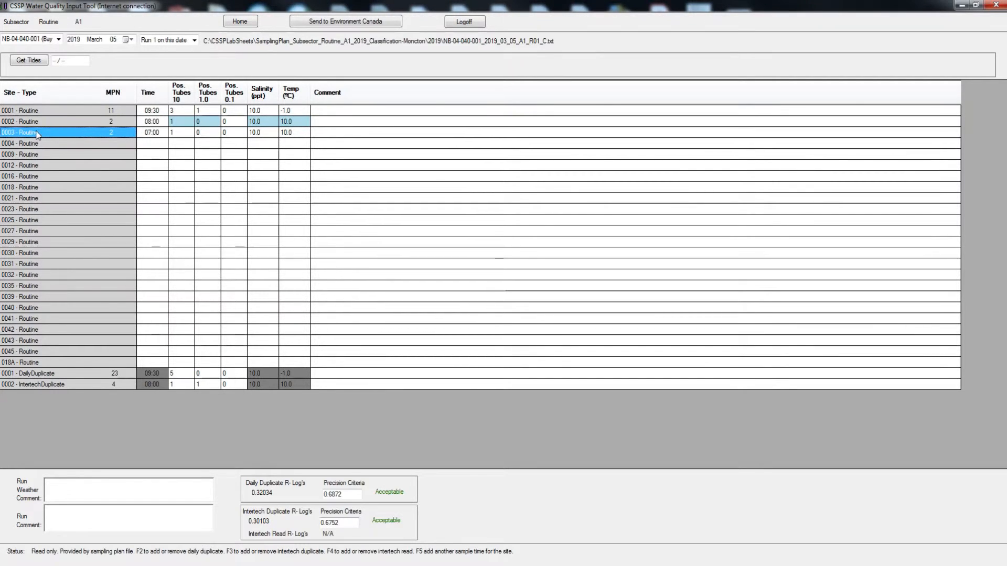
Create an intertech read with site 0003 and check its time, salinity and temperature.
left_click(183, 132)
left_click(208, 132)
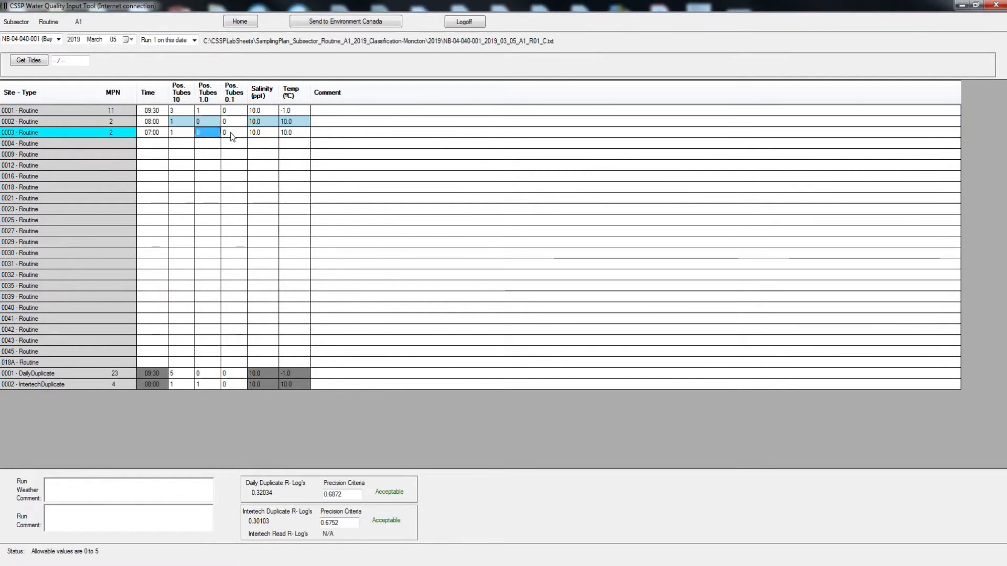
left_click(231, 132)
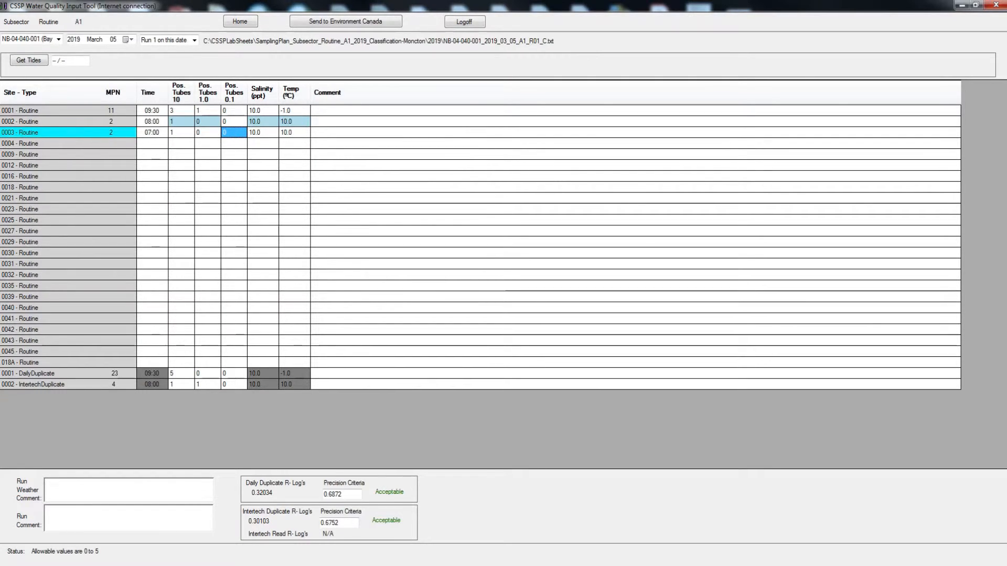
left_click(30, 133)
key("F4")
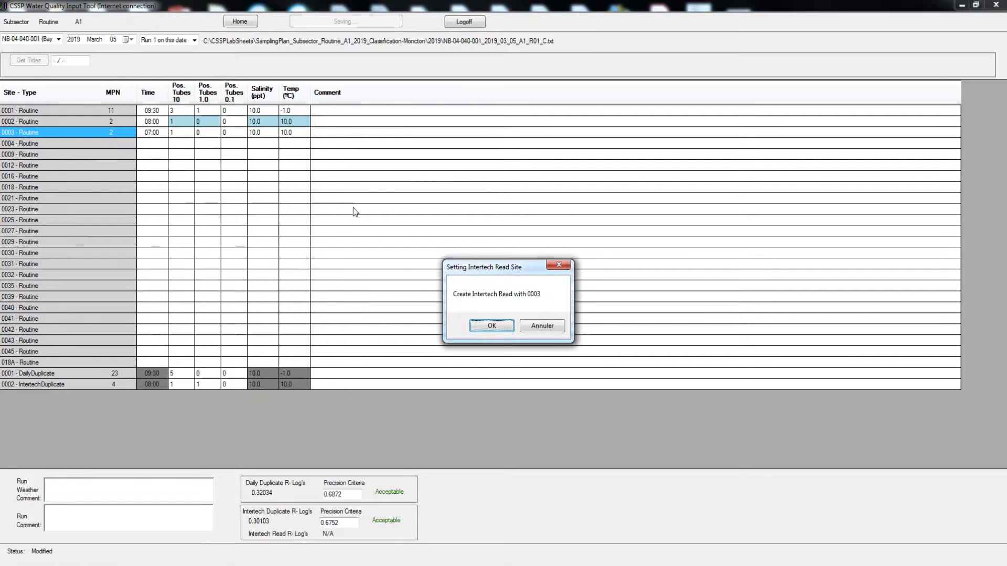
left_click(484, 326)
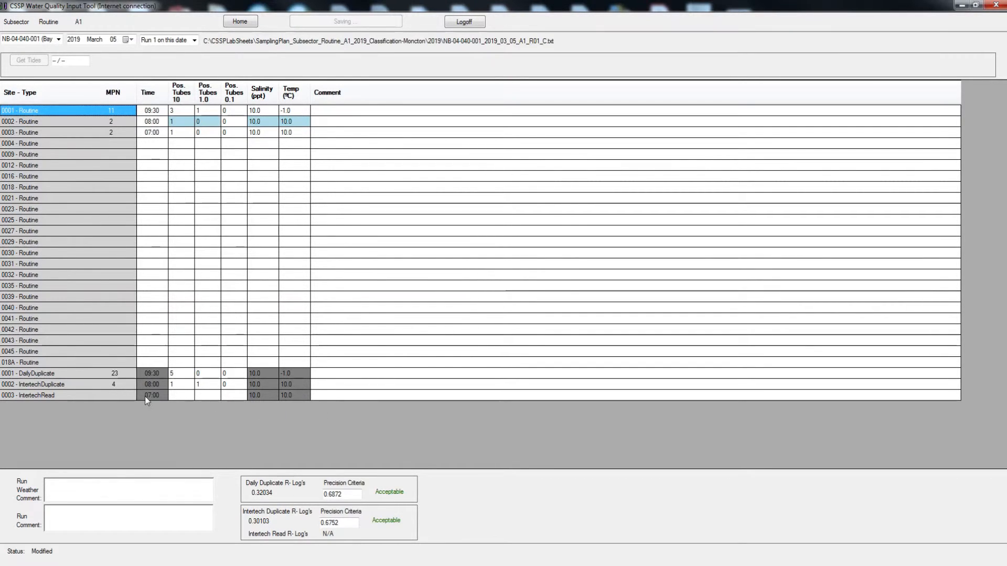
left_click(148, 395)
left_click(259, 395)
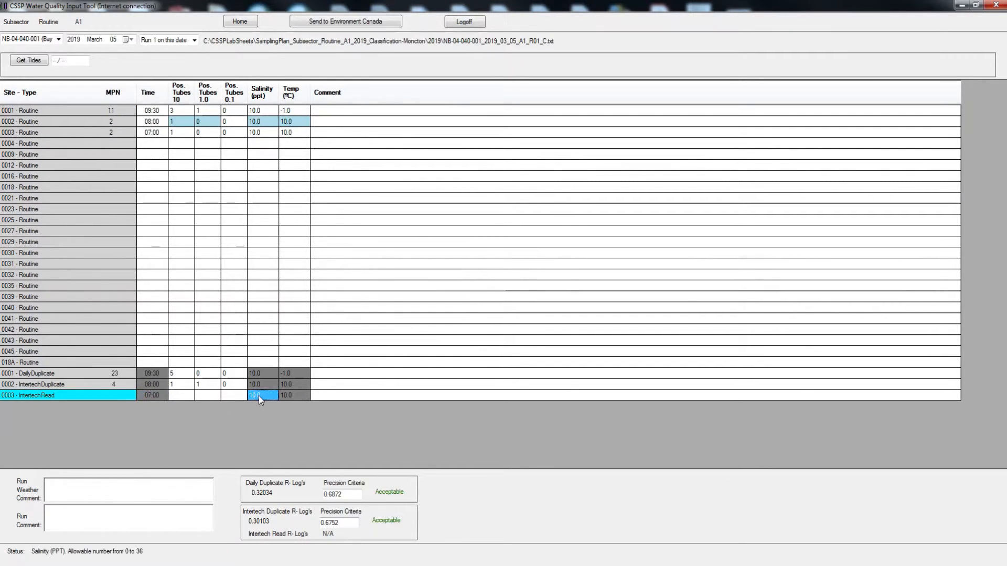
left_click(284, 398)
Enter the 0003 intertech read's positive tube counts as 2 for 10, 0 for 1.0 and 0 for 0.1.
left_click(184, 394)
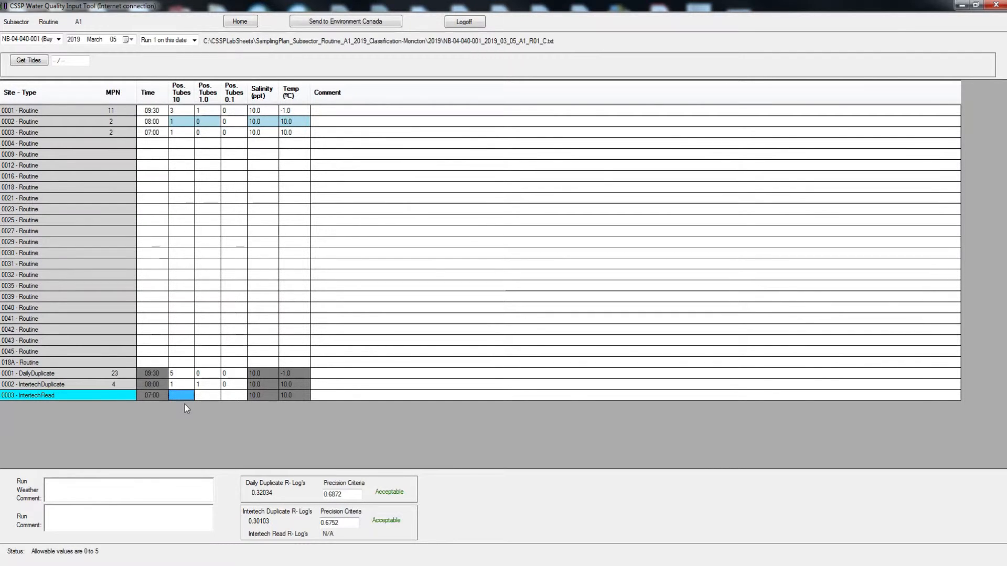
left_click(180, 133)
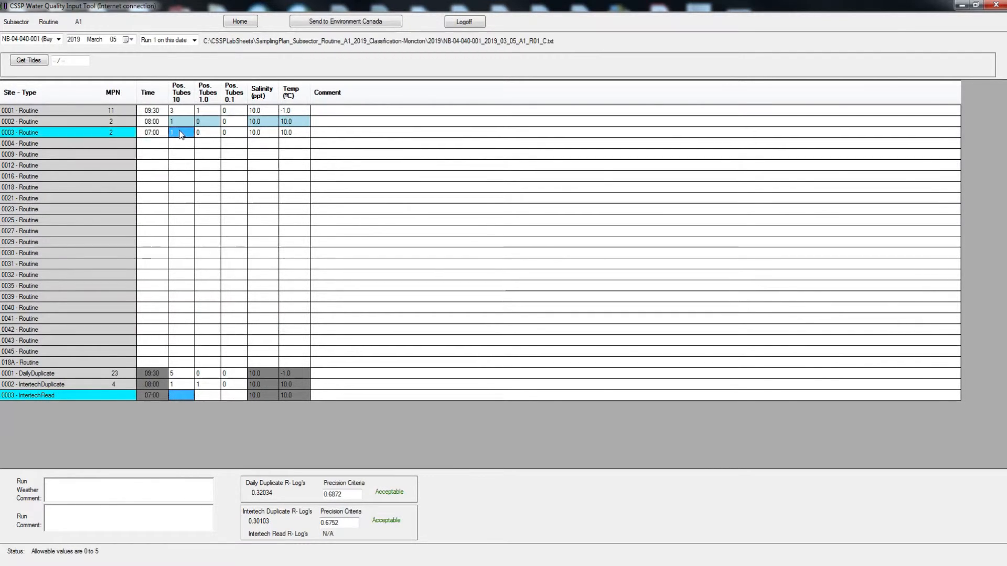
left_click(181, 395)
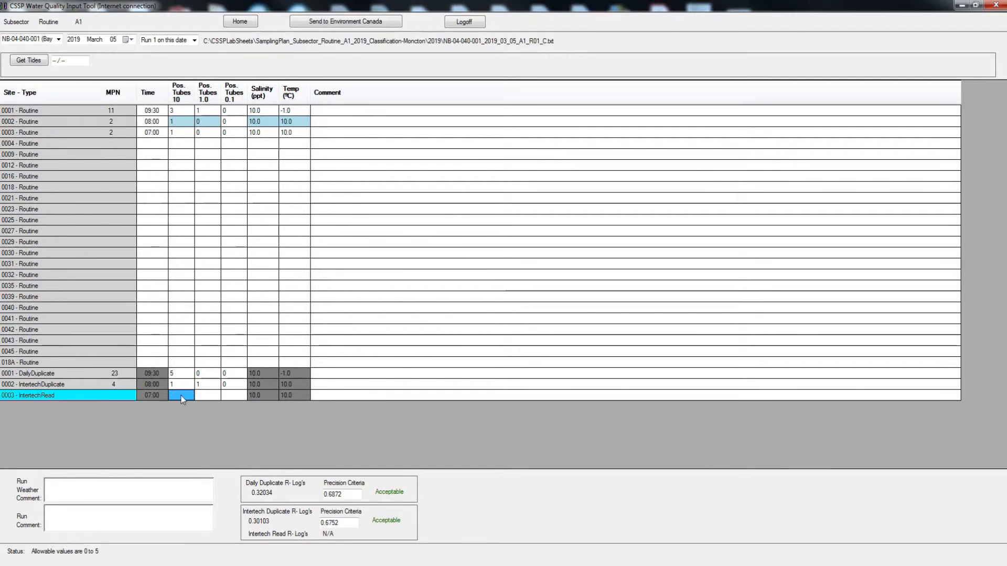
type("2")
key("Tab")
type("0")
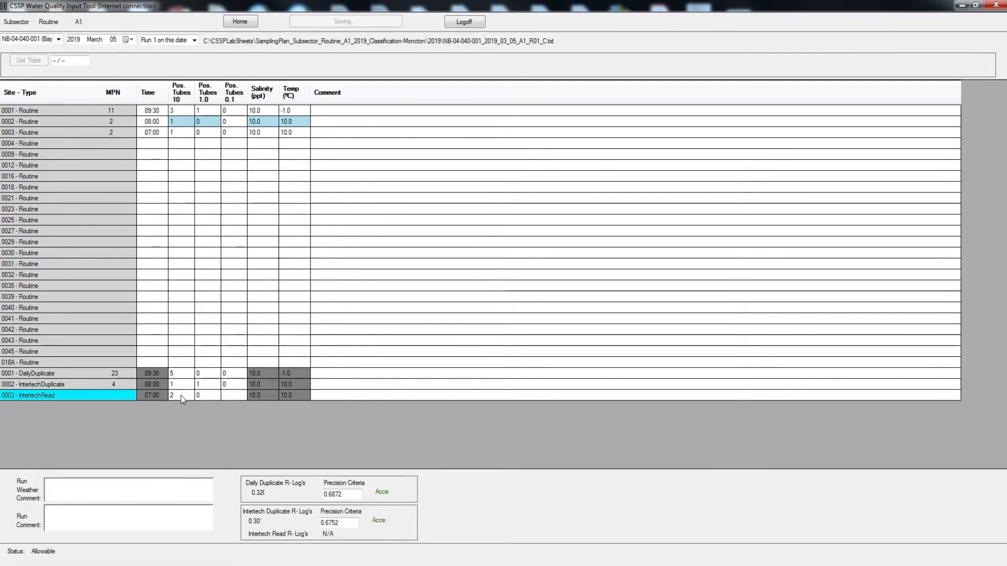
key("Tab")
type("0")
key("Tab")
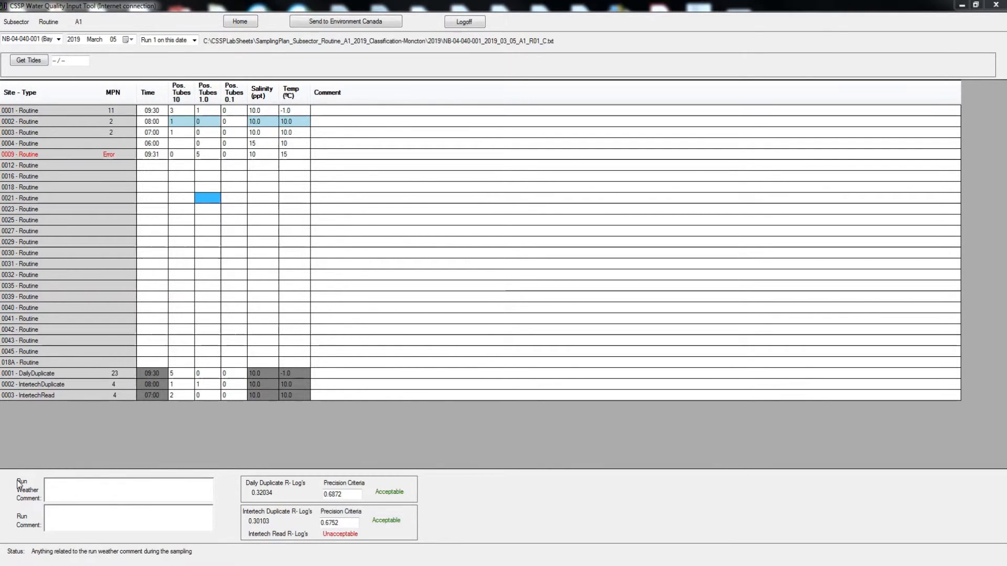
left_click(62, 492)
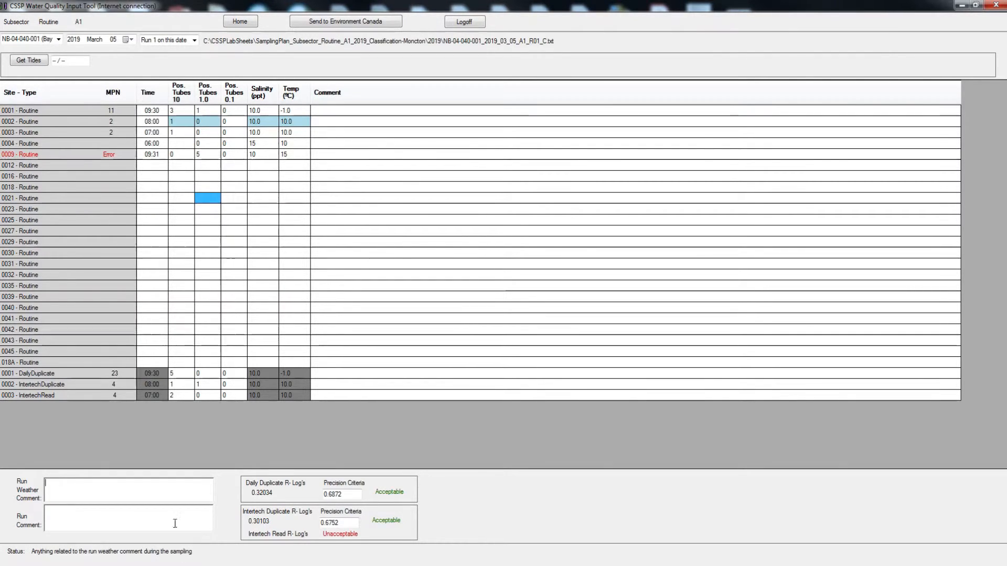
left_click(55, 513)
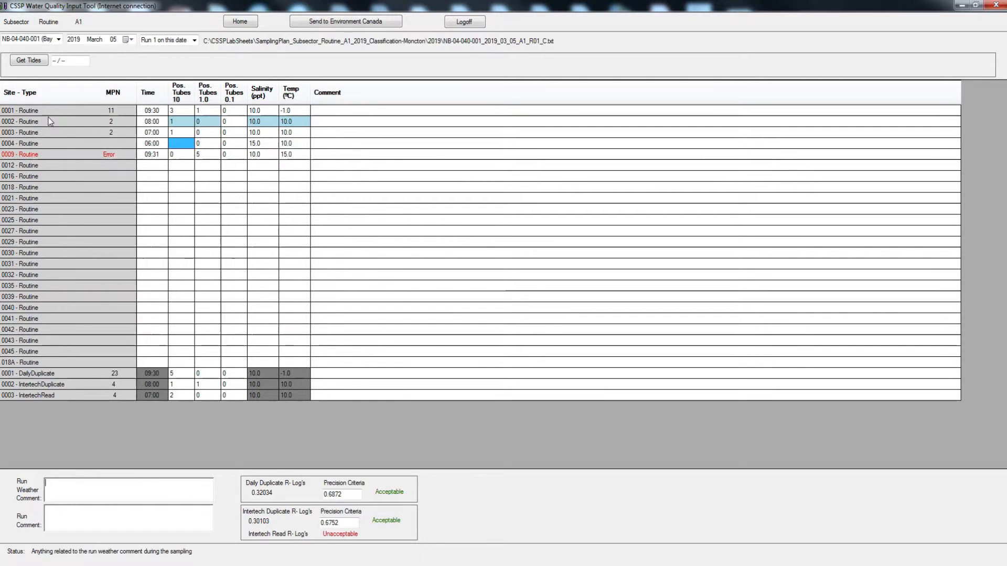
Get the run's tides and compare the start and end tide codes with the earliest and latest sampling times.
left_click(23, 63)
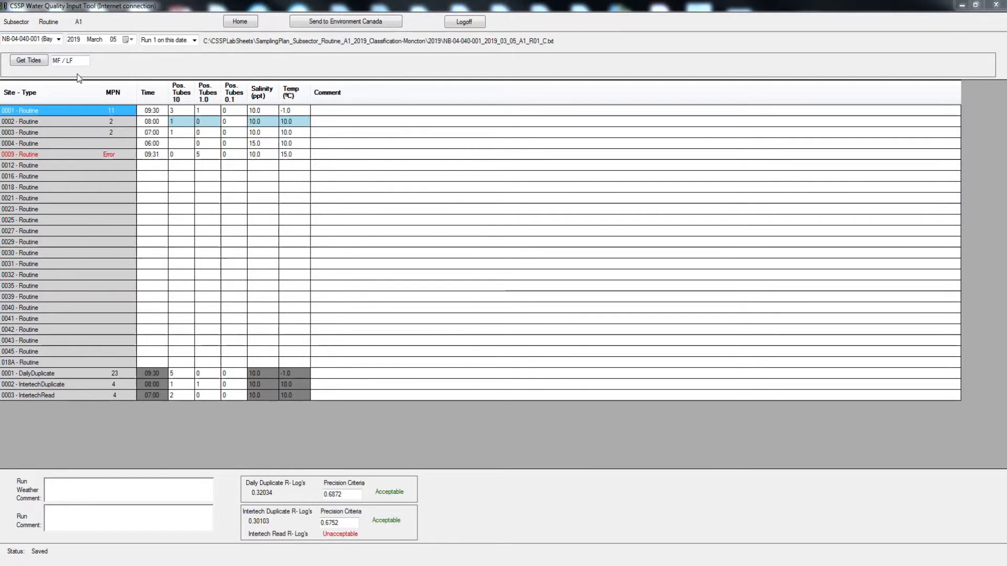
left_click(88, 64)
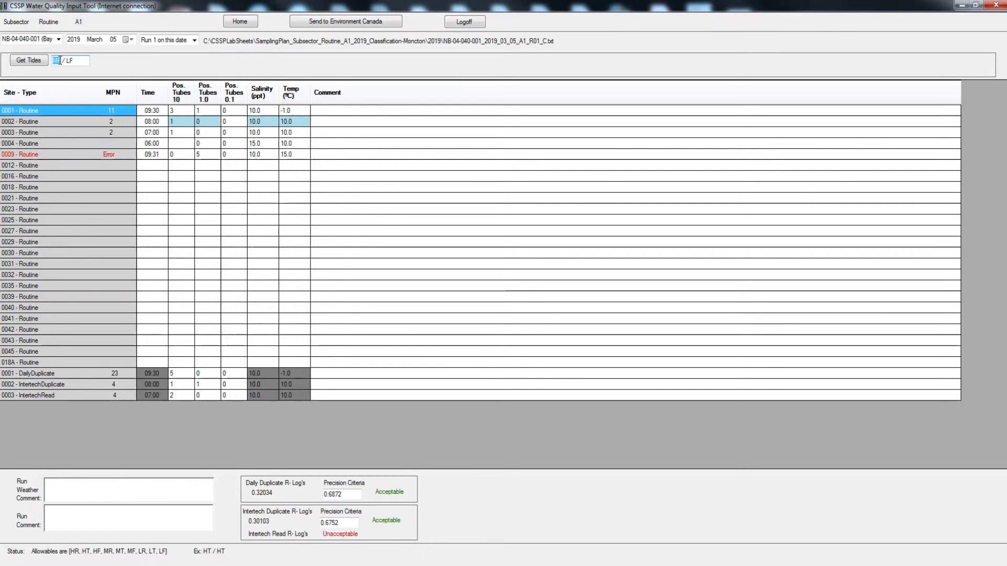
left_click(164, 144)
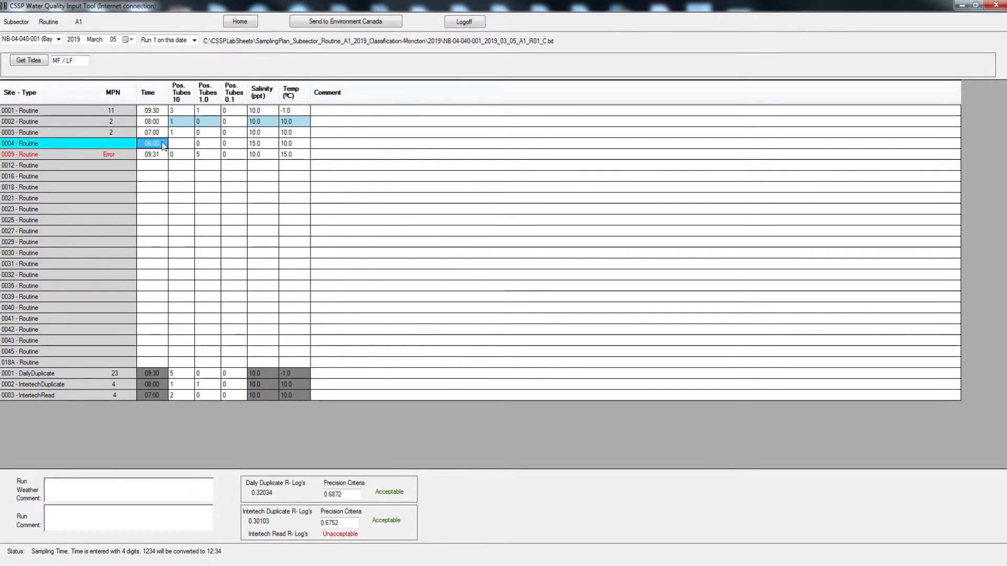
left_click(85, 62)
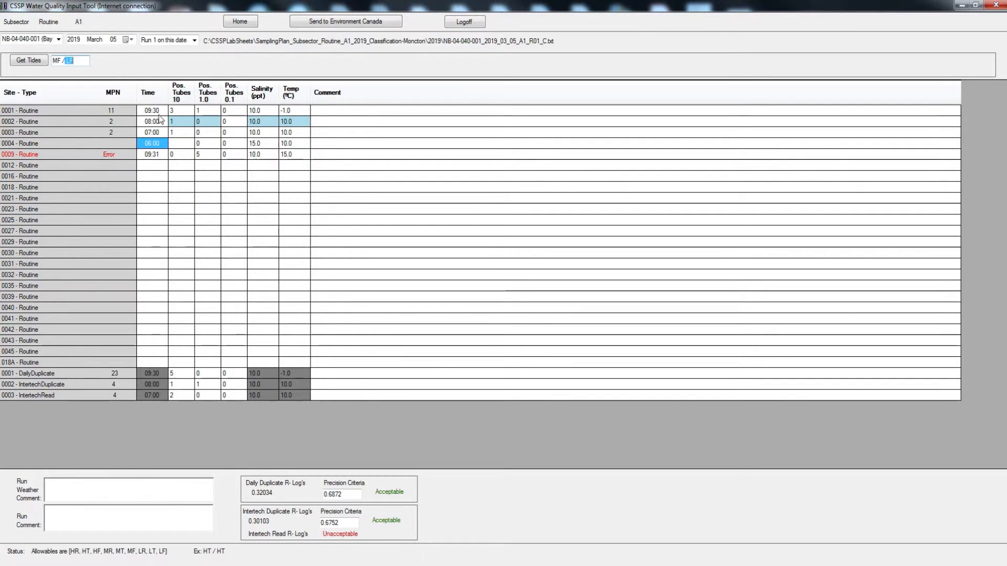
left_click(164, 155)
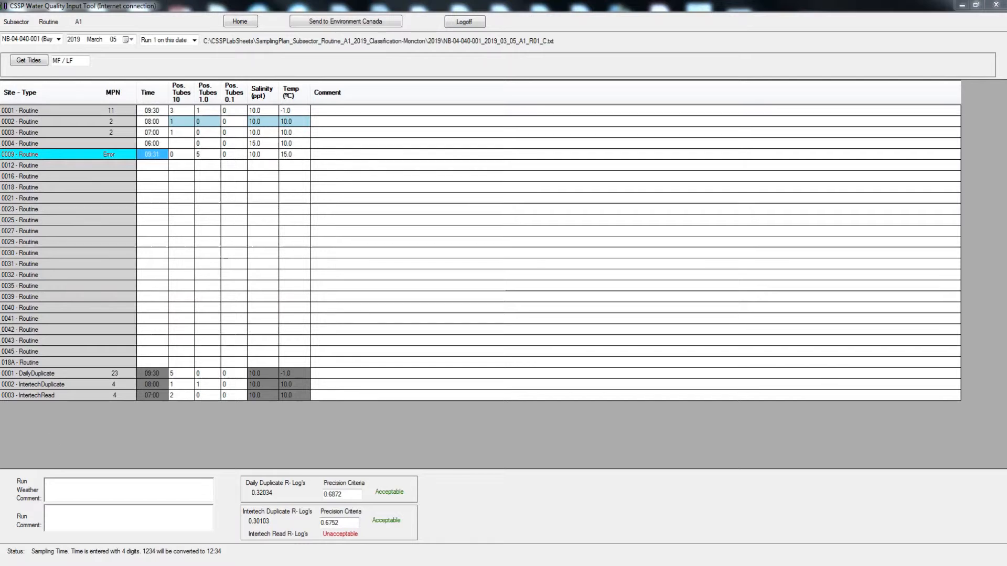
View the Tides, Currents, and Water Levels website in the browser and return to the lab sheet's tide codes.
left_click(249, 524)
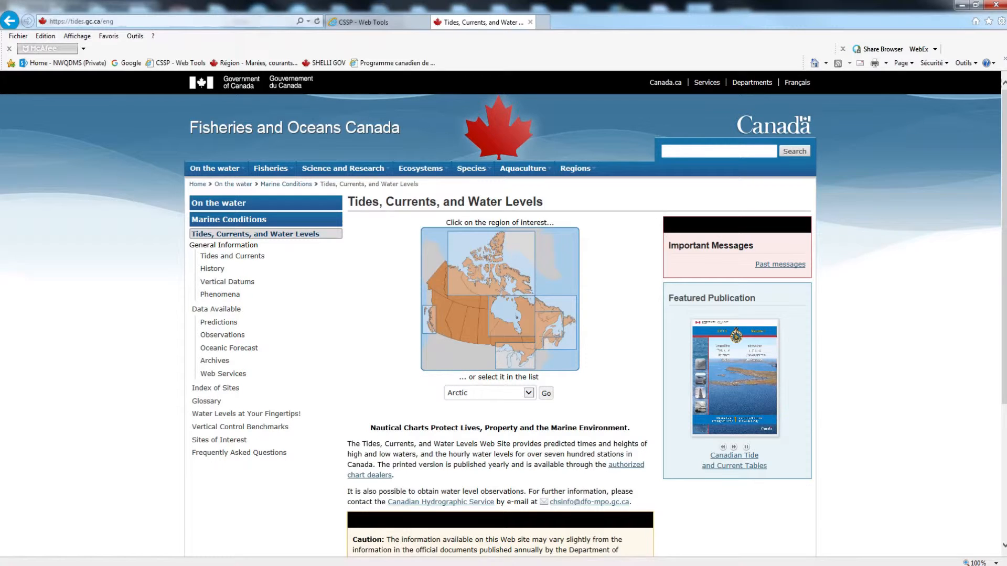
key("alt+Tab")
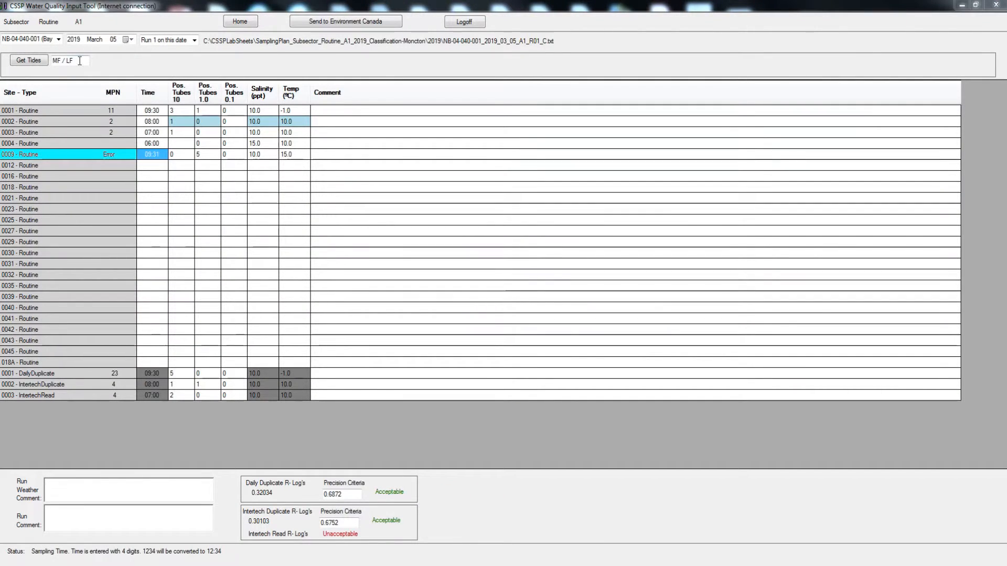
left_click(79, 61)
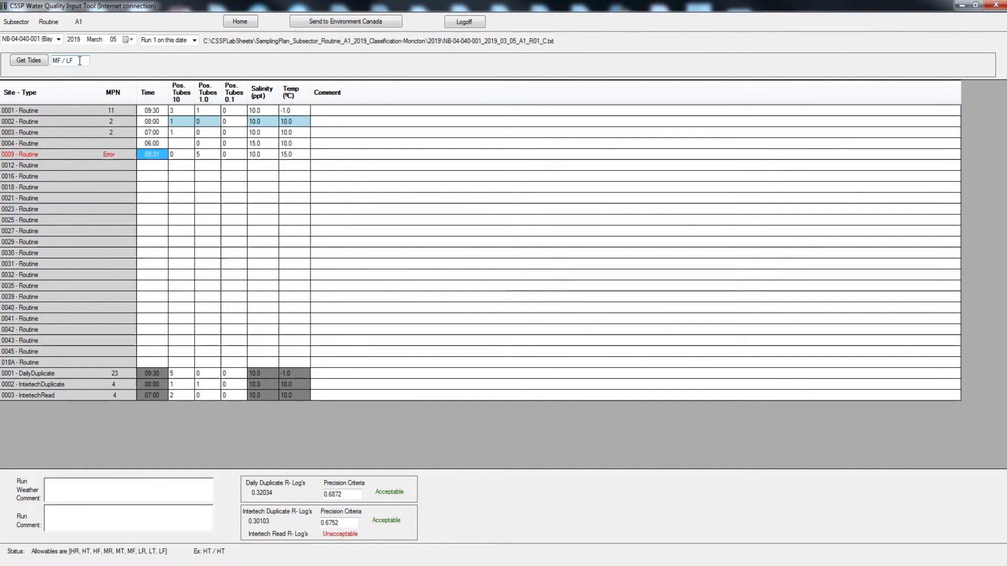
left_click_drag(80, 60, 69, 63)
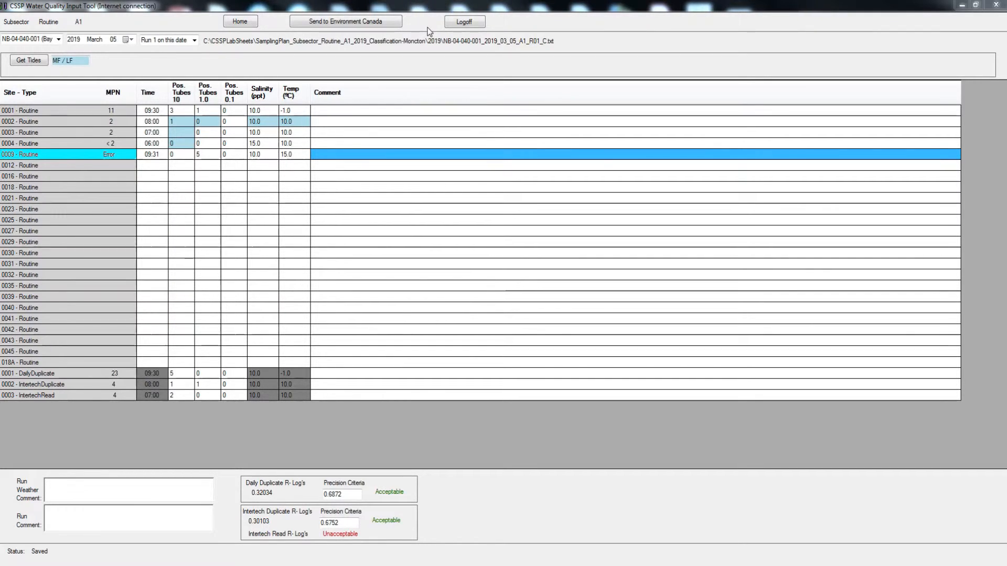
Try to send the lab sheet to Environment Canada, and fill in the missing 0003 routine positive tubes 10 count with 1.
left_click(378, 22)
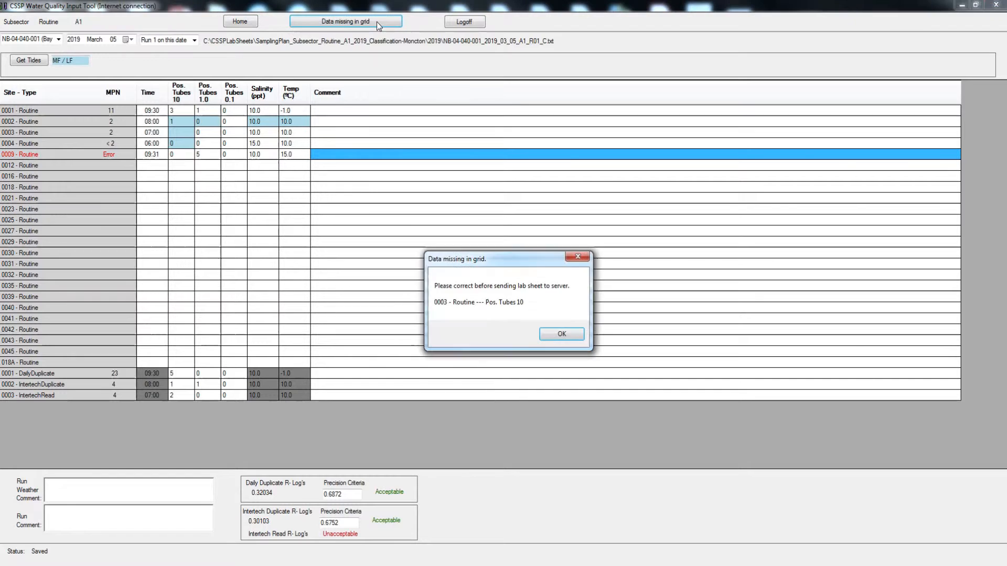
left_click_drag(504, 256, 392, 164)
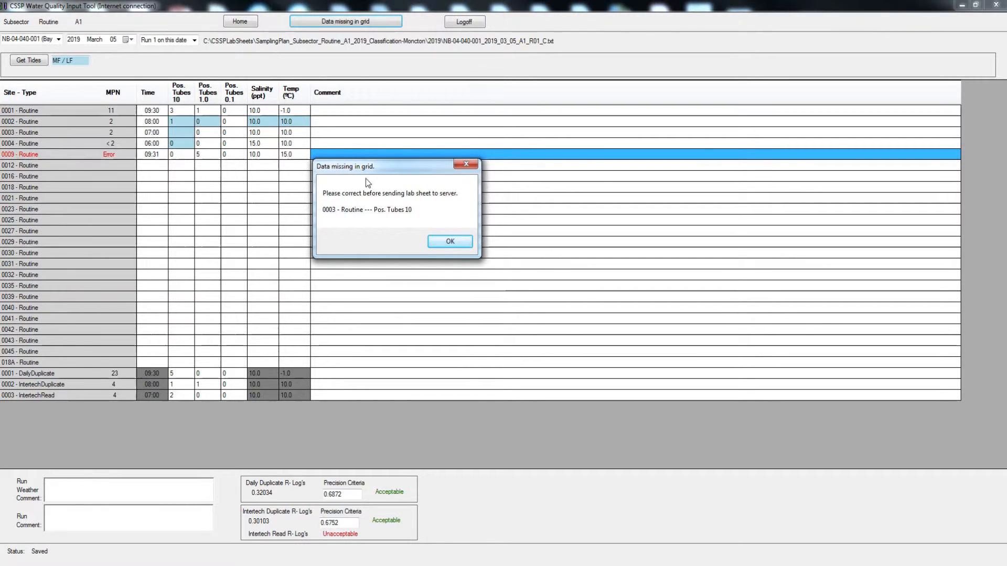
left_click(451, 241)
left_click(183, 131)
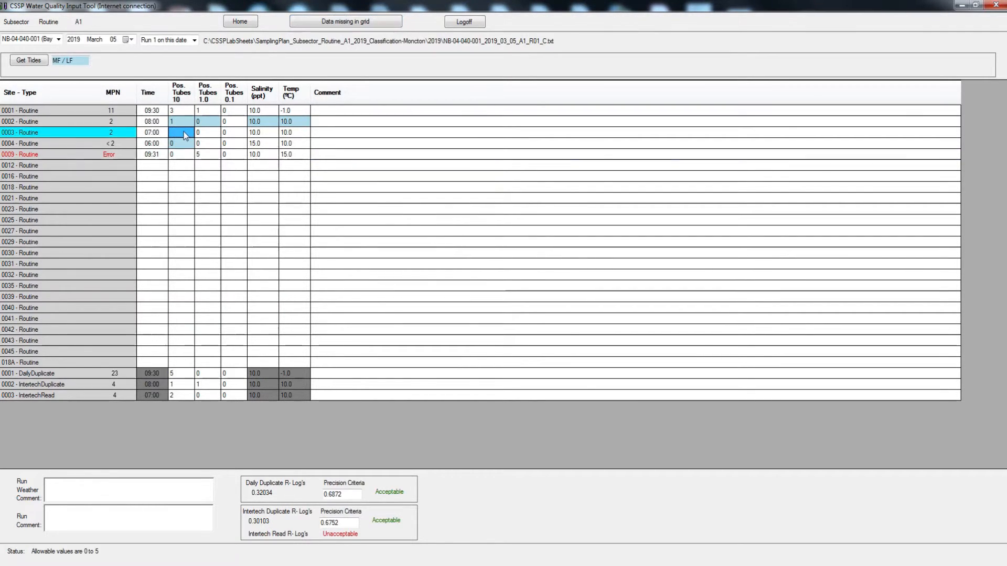
type("1")
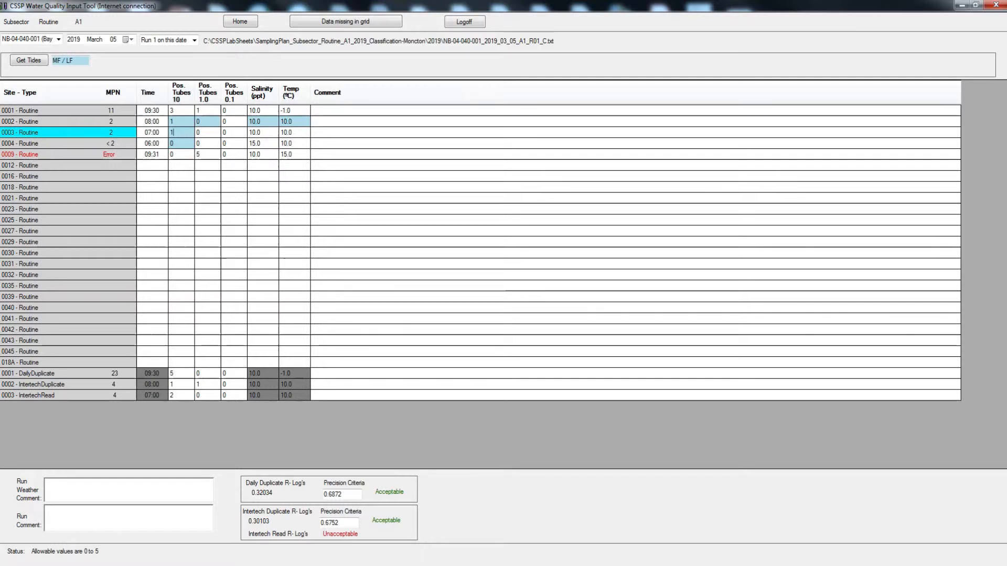
key("Tab")
left_click(328, 135)
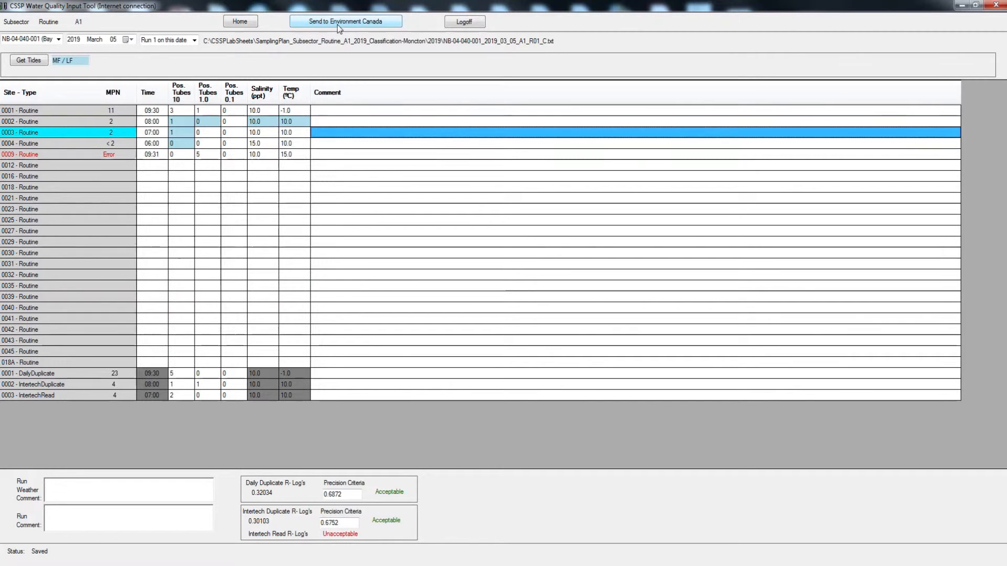
Decline sending with site 0009's unusual tube combination, and comment that row "Tube combination confirmed in LAB." with the analyst's initials.
left_click(338, 25)
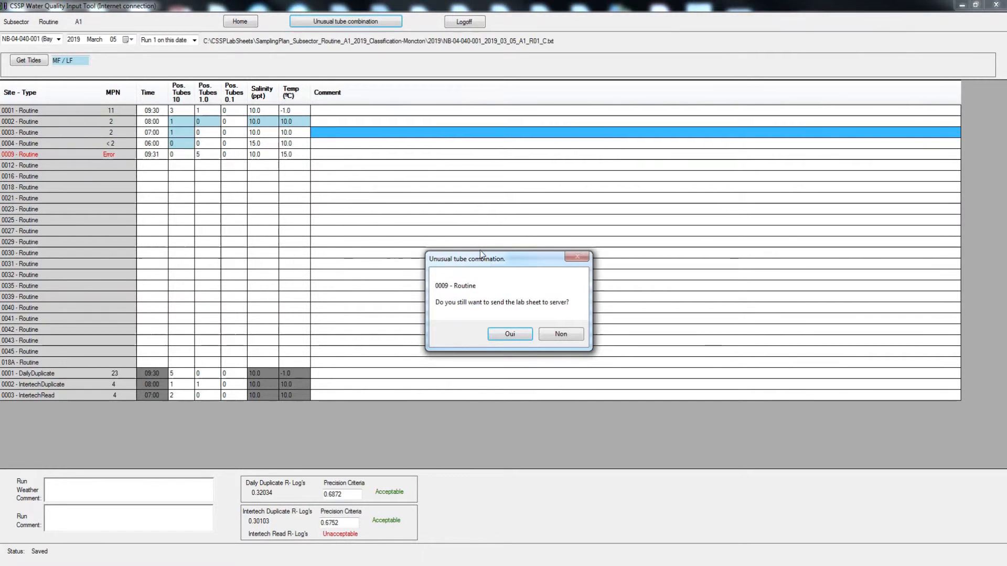
left_click_drag(487, 261, 376, 118)
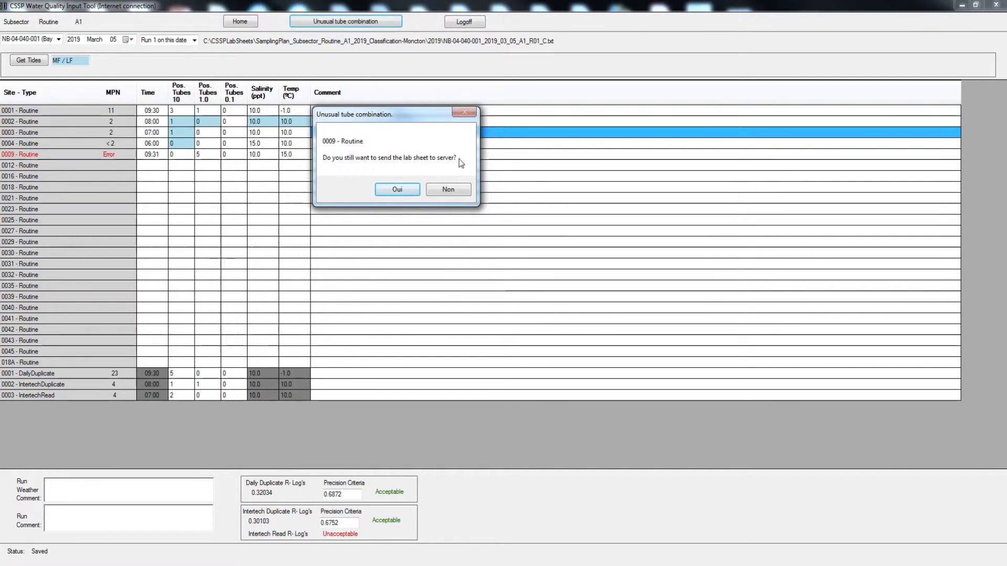
left_click(451, 192)
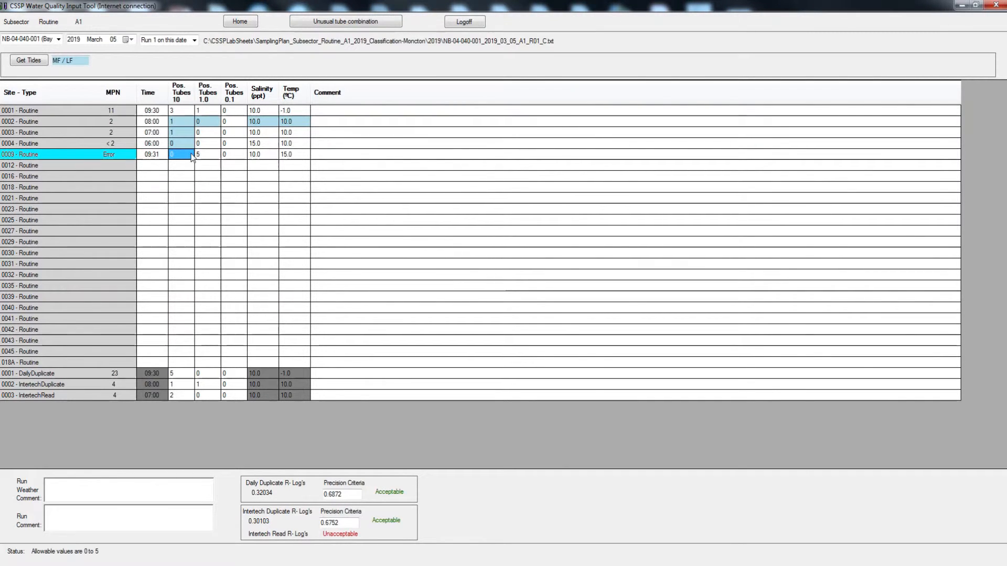
left_click(331, 157)
left_click(331, 156)
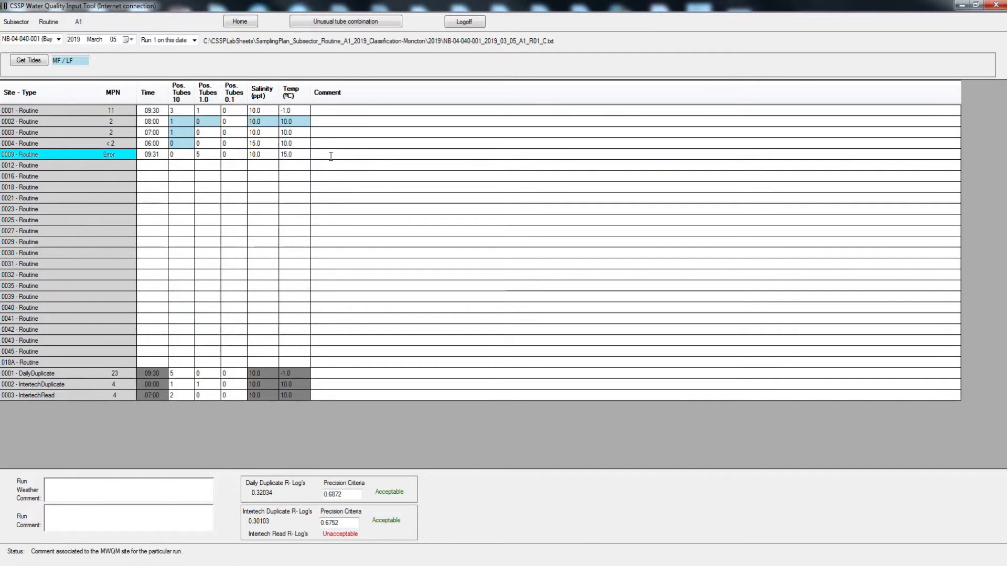
type("Tube combination confirmed in LAB. JAR")
Request sending the lab sheet to Environment Canada again and accept site 0009's unusual tube combination.
left_click(360, 19)
left_click(334, 23)
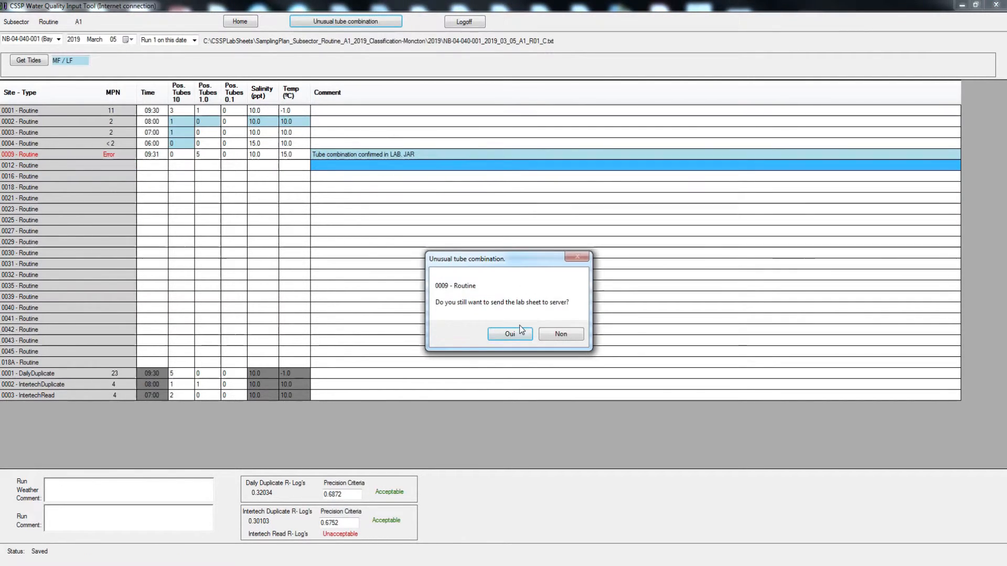
left_click_drag(508, 255, 393, 167)
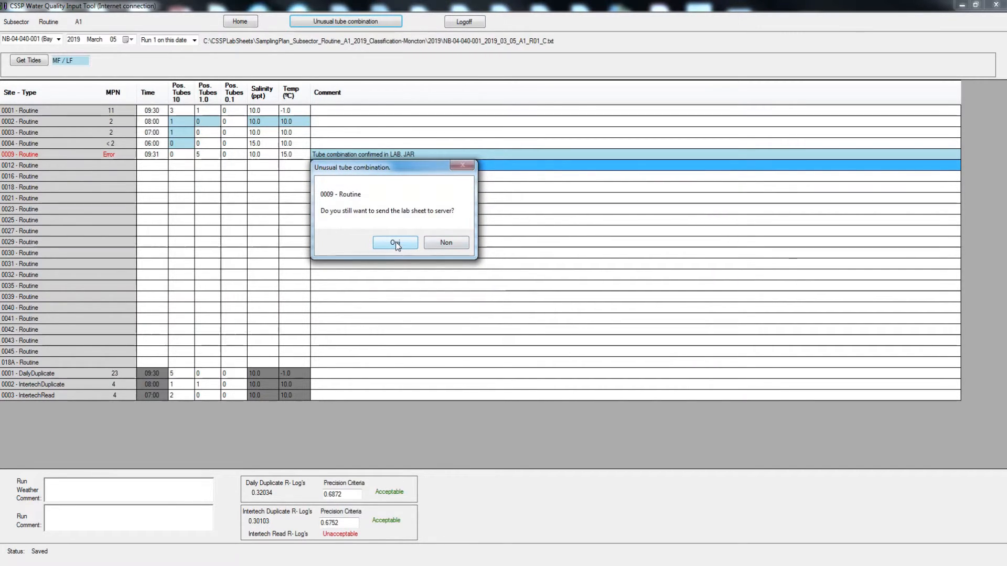
left_click(396, 242)
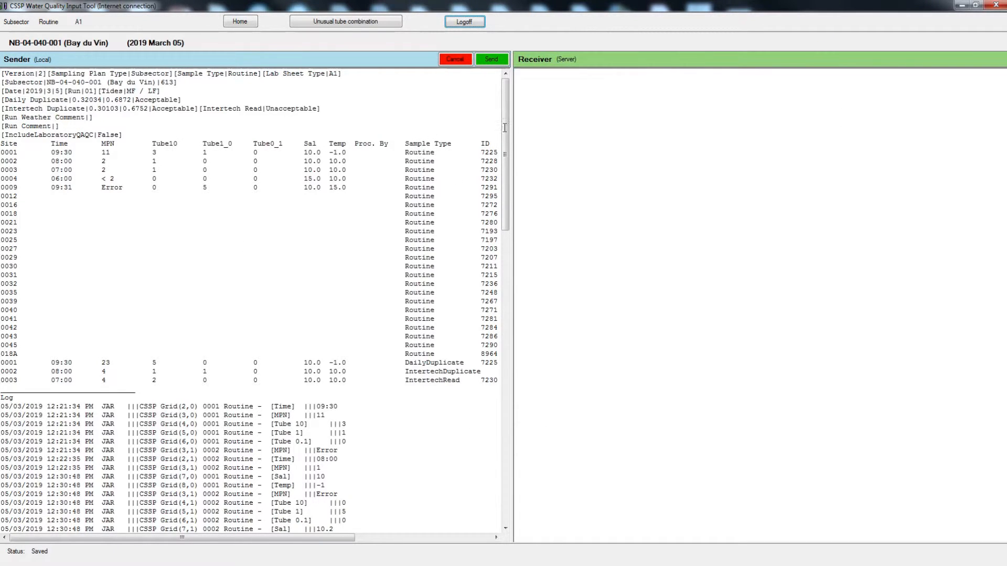
Review the local lab sheet log and server status, and send the sheet to the server, accepting the 0009 tube combination.
scroll(59, 74, "down", 8)
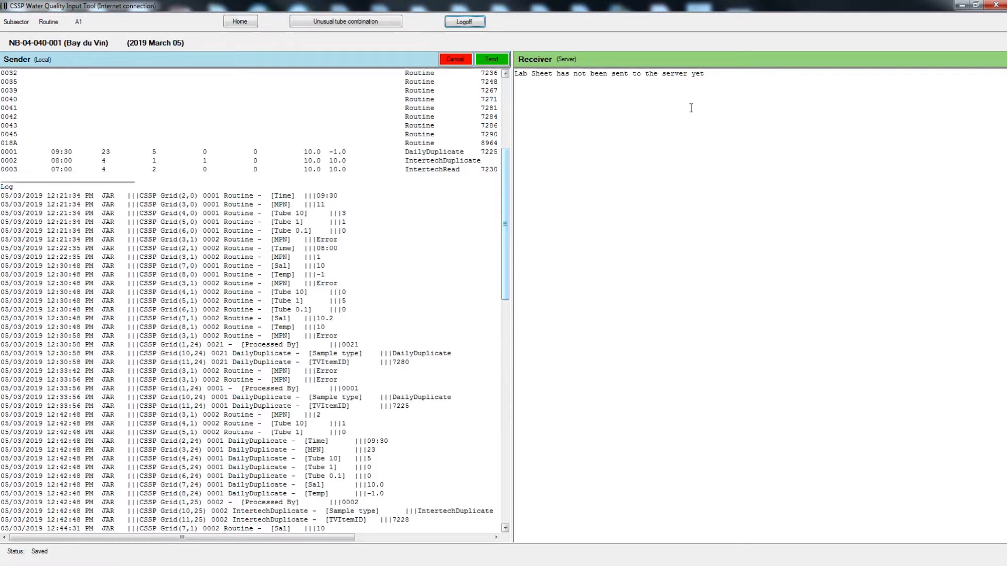
left_click(527, 76)
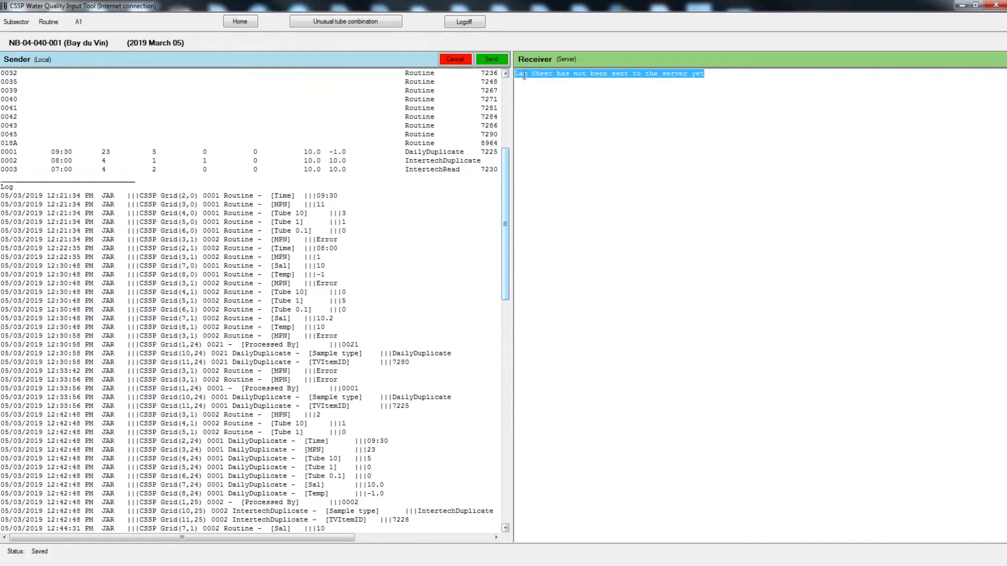
left_click(557, 74)
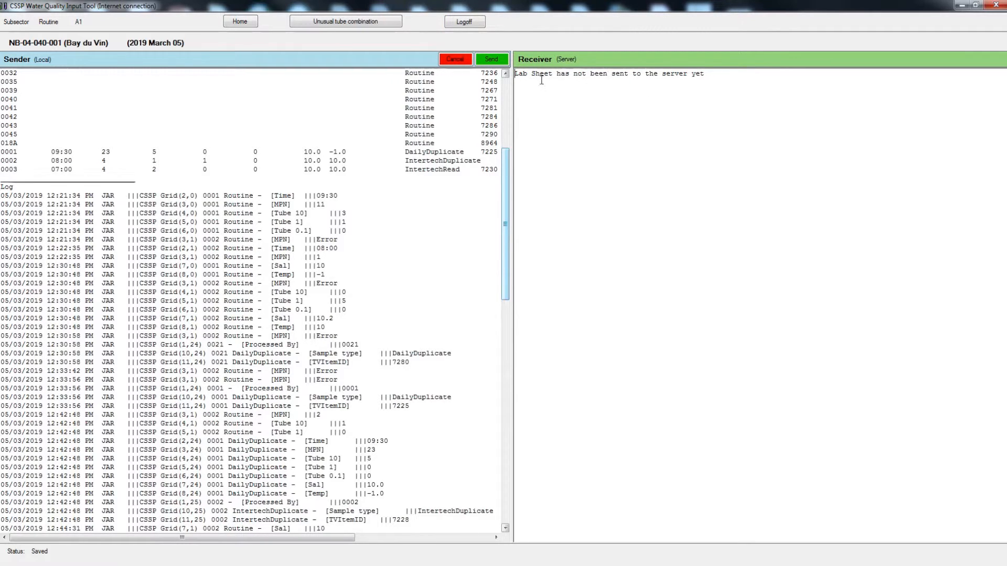
left_click(492, 60)
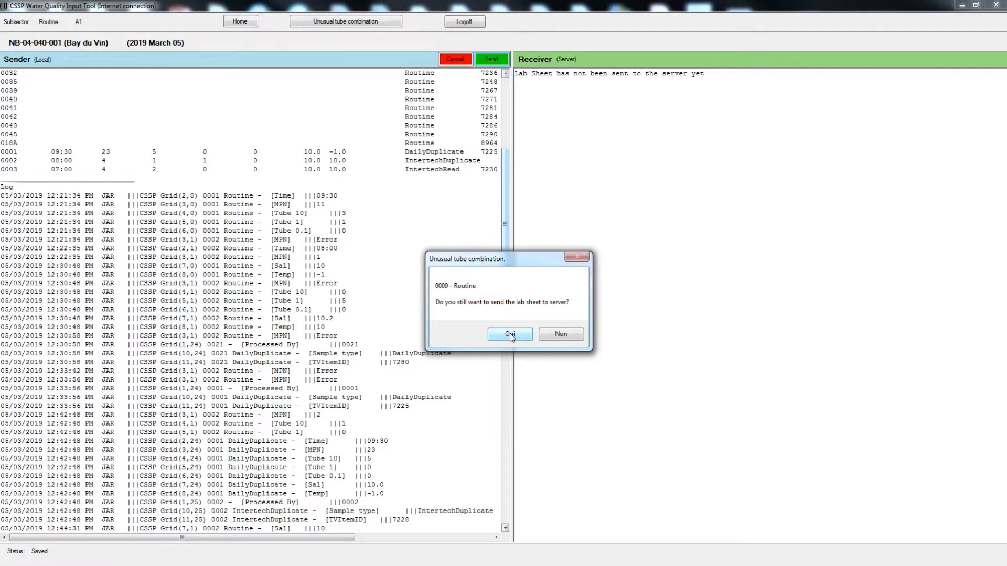
left_click(510, 335)
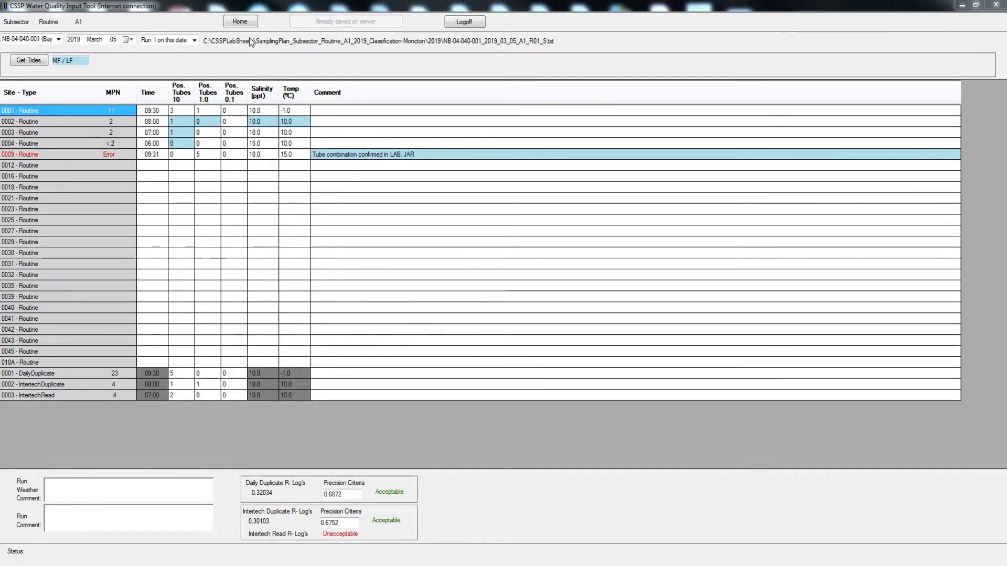
Return to the lab sheet list and select the 2019 March 05 R01 Bay du Vin sheet to view its contents.
left_click(246, 23)
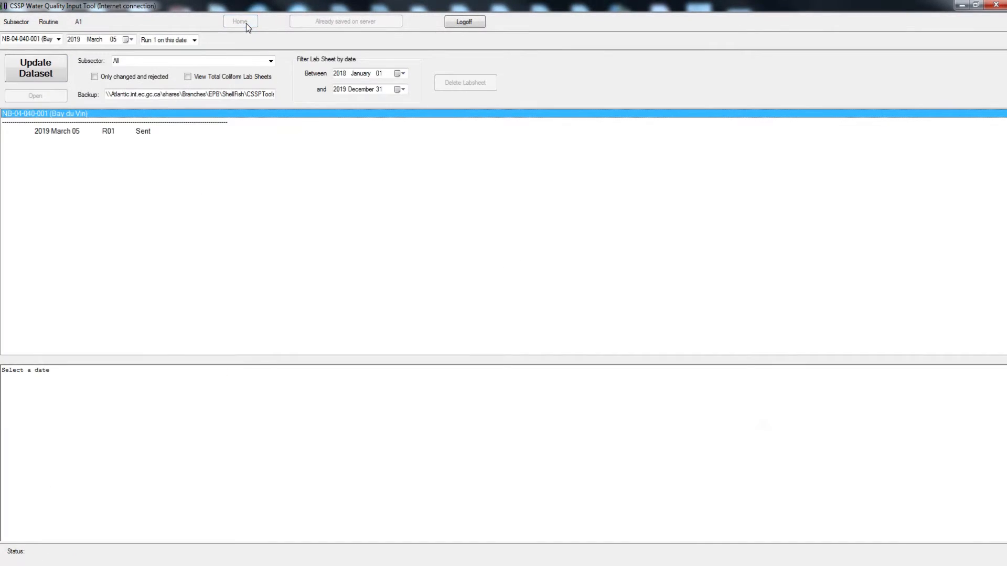
left_click(120, 133)
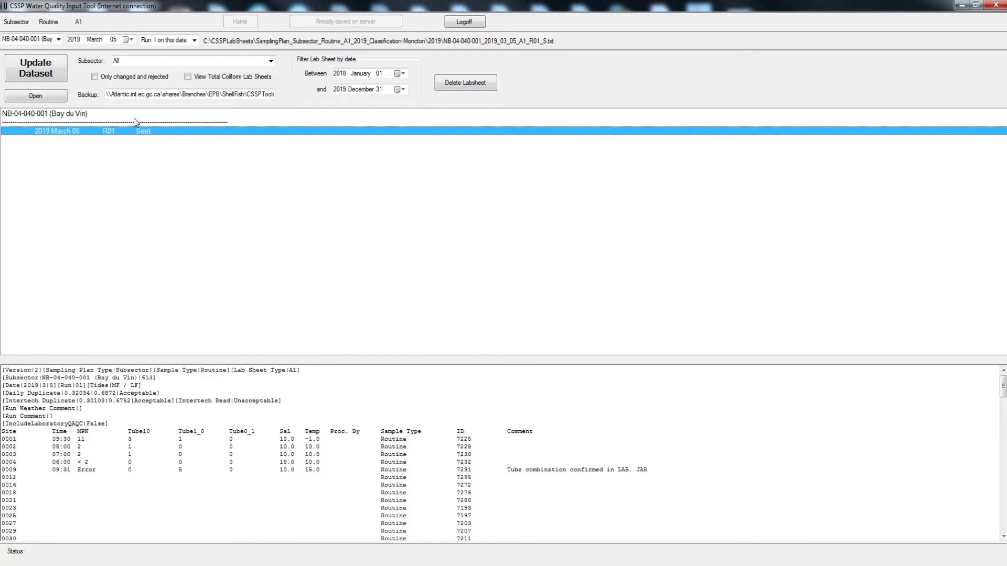
Open the sent 2019 March 05 R01 Bay du Vin lab sheet in the data entry grid.
double_click(158, 131)
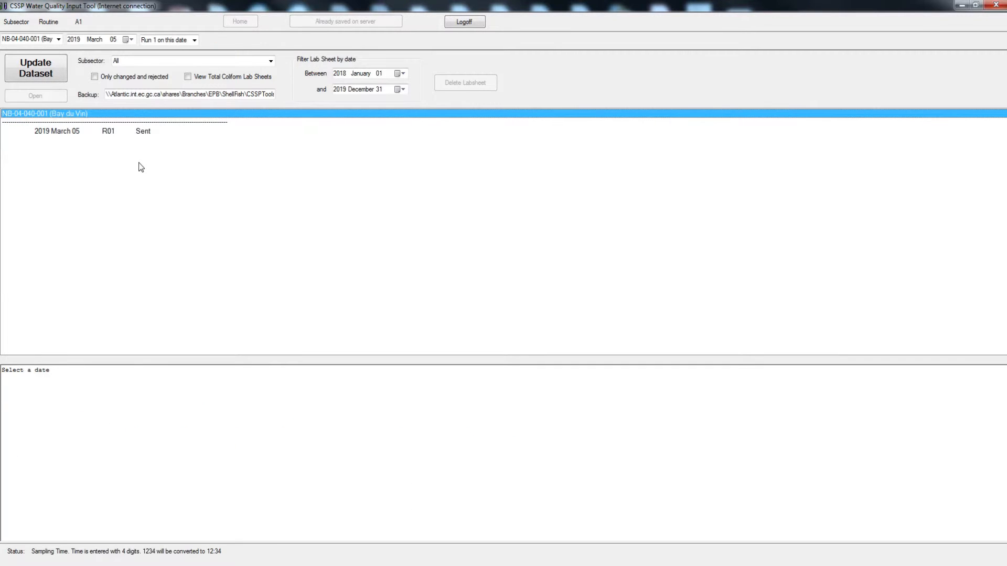
double_click(133, 132)
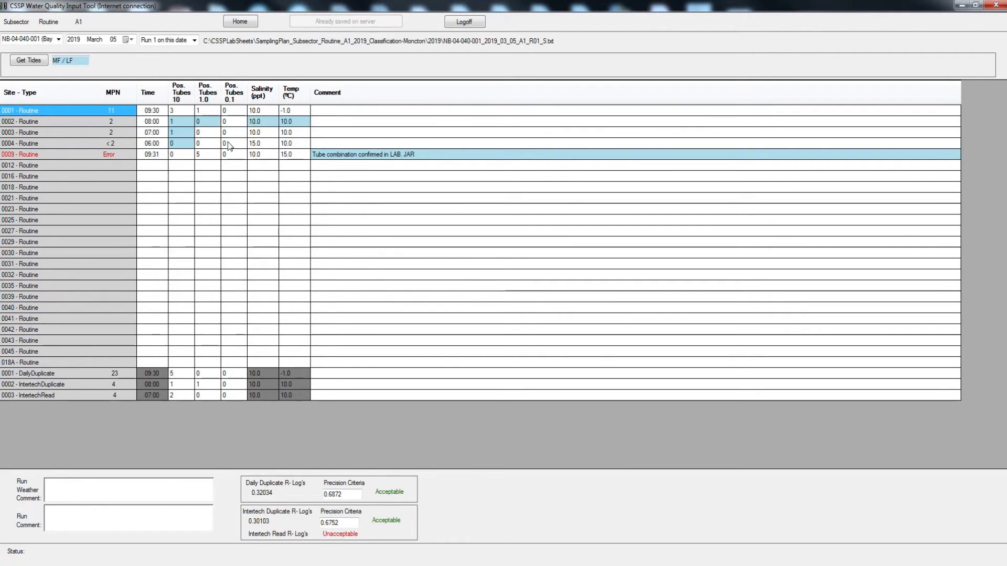
Try to set site 0003's salinity to 9, and decline changing the file's status from Sent To Server to Changed.
left_click(262, 133)
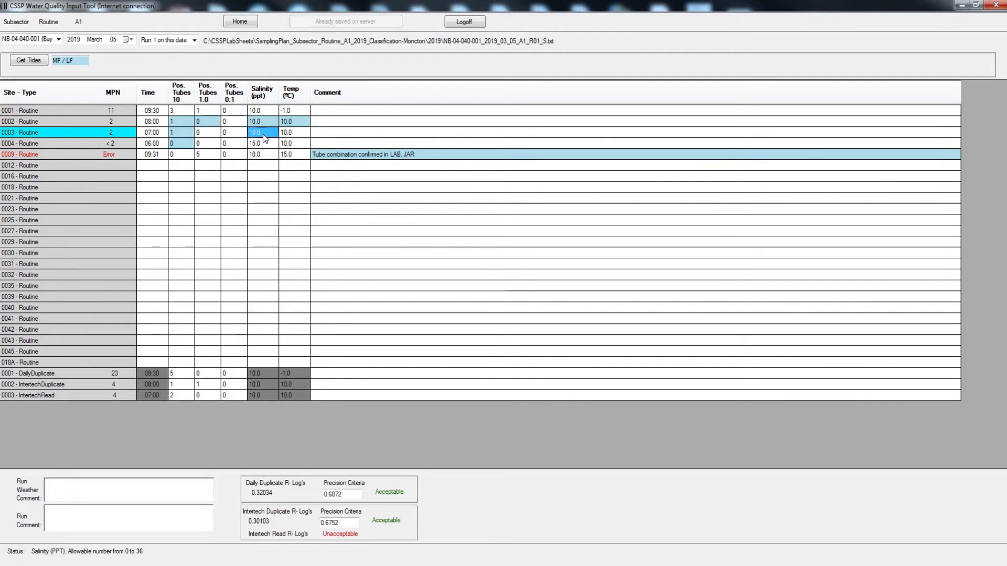
left_click(265, 134)
key("BackSpace")
key("BackSpace")
key("BackSpace")
key("BackSpace")
type("9")
key("Return")
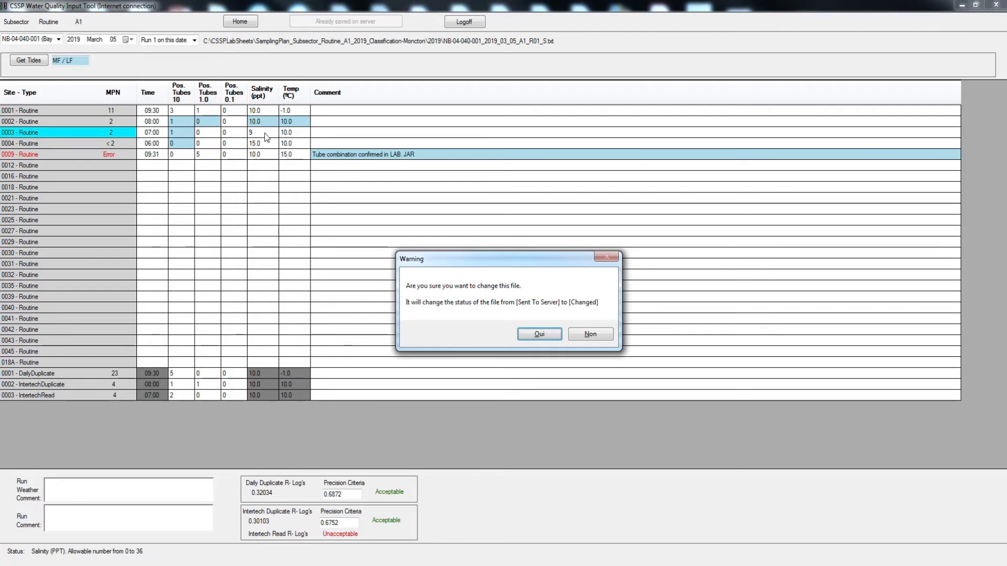
left_click_drag(454, 268, 374, 179)
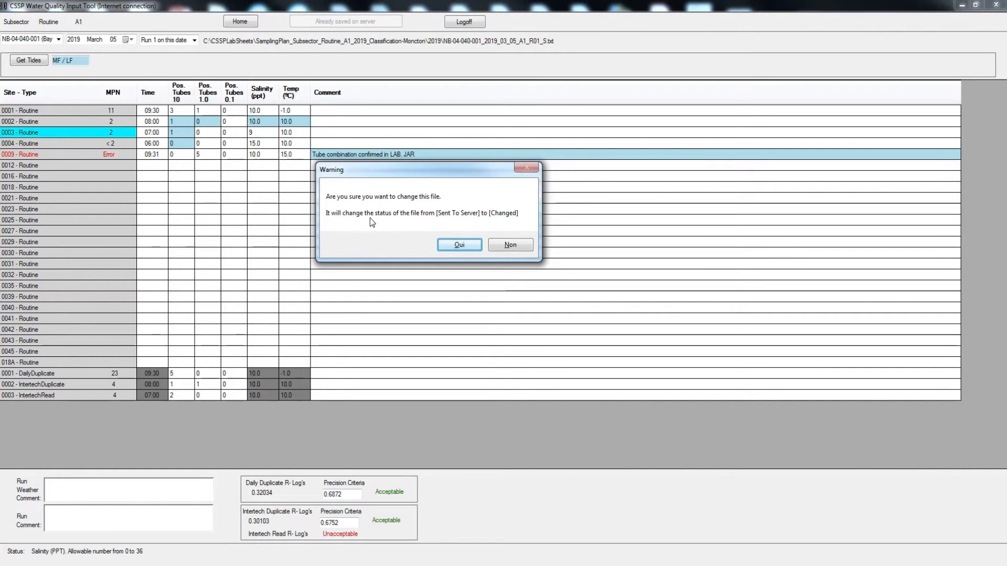
left_click(511, 245)
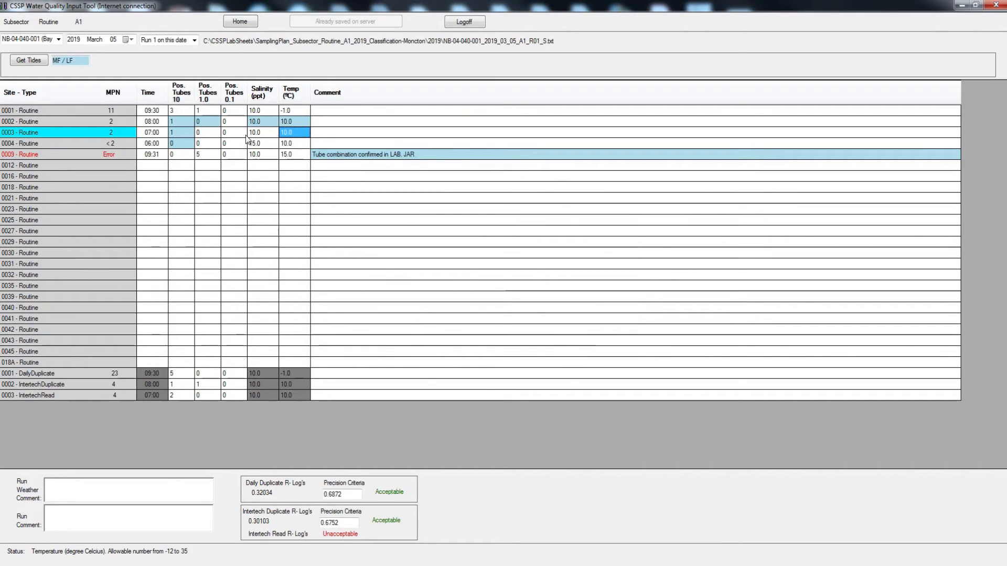
Set the salinity of routine site 0003 to 9 and accept changing the file's status to Changed.
left_click(266, 133)
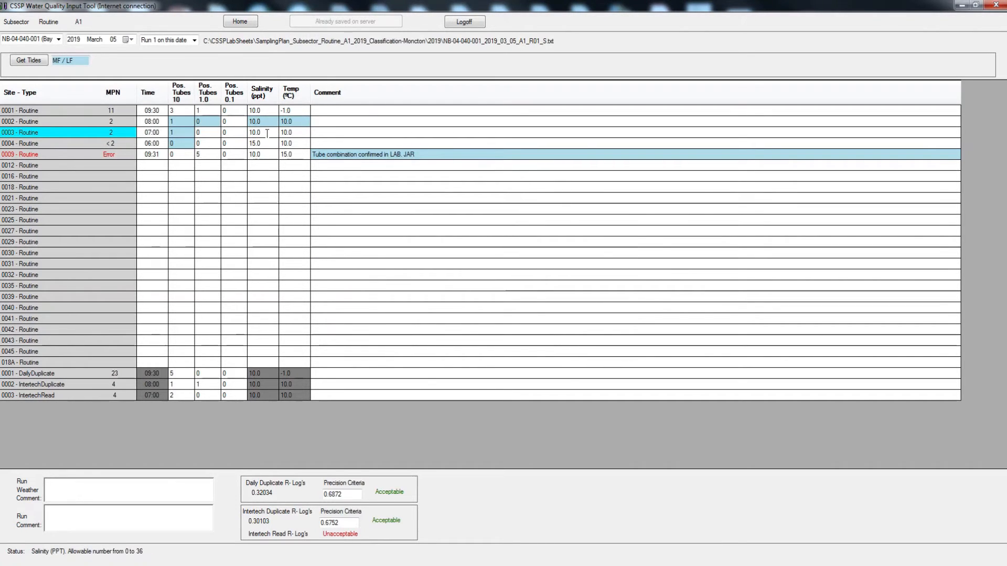
type("9")
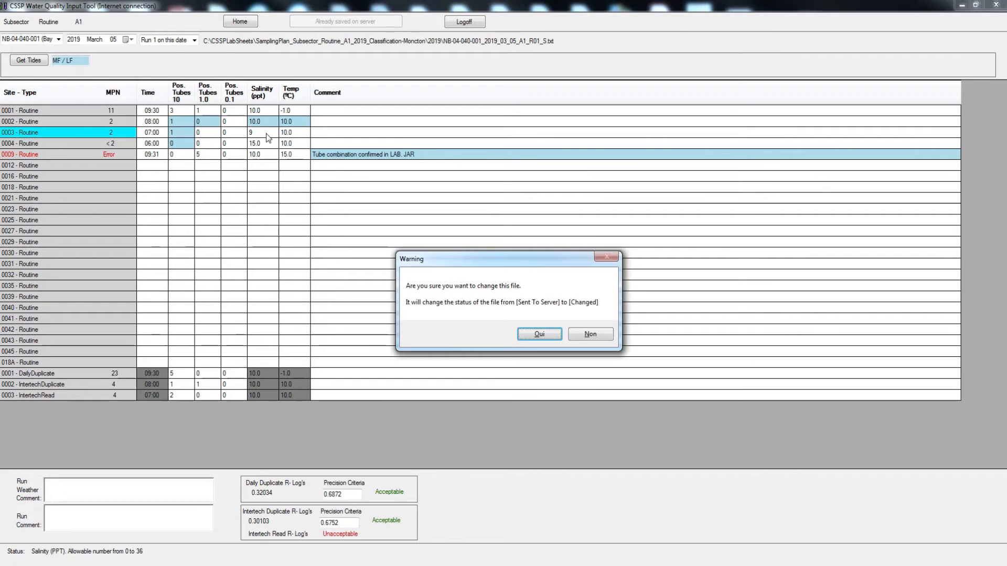
left_click(540, 336)
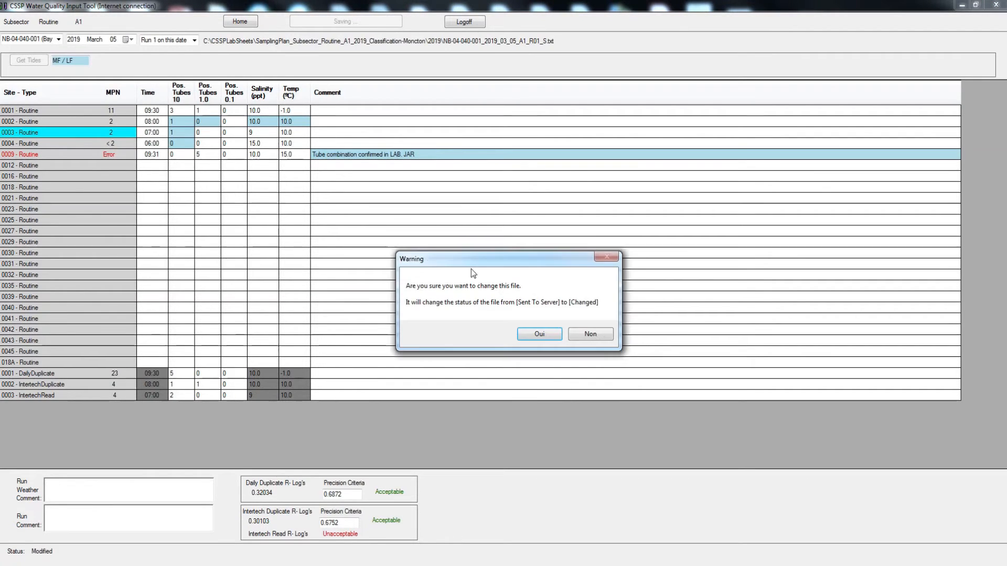
left_click(551, 338)
key("Tab")
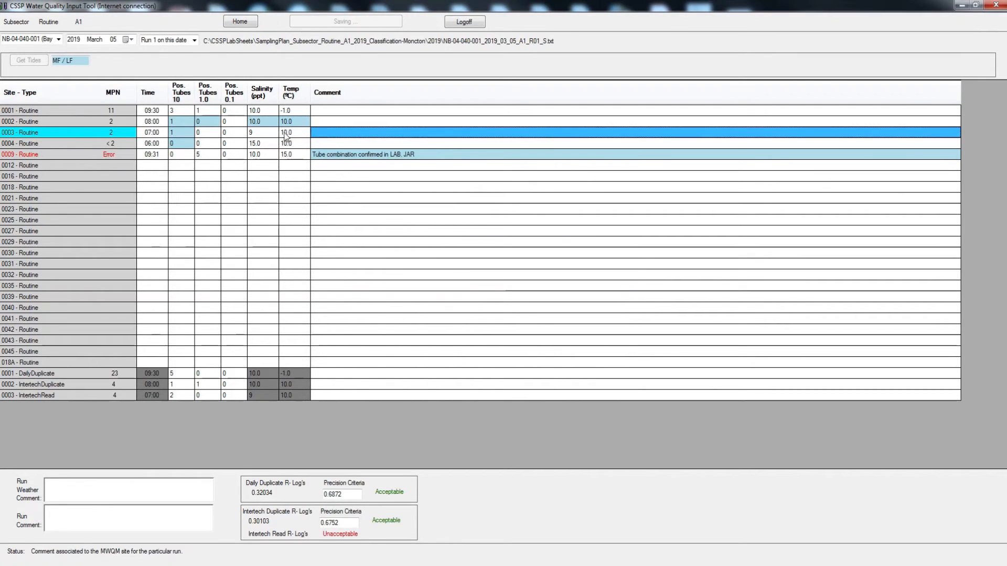
left_click(268, 133)
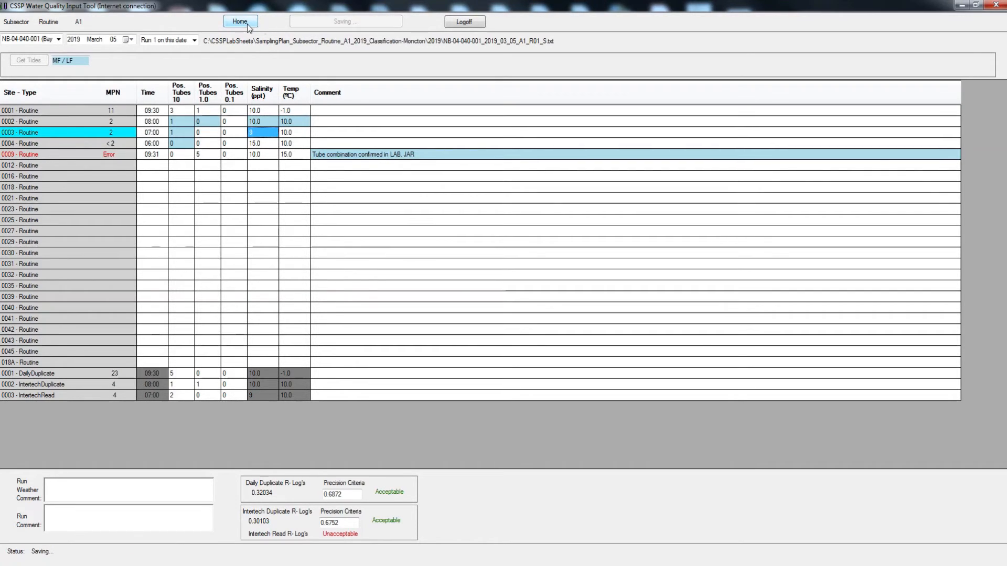
Return to the lab sheet list and reopen the changed 2019 March 05 R01 sheet.
left_click(225, 21)
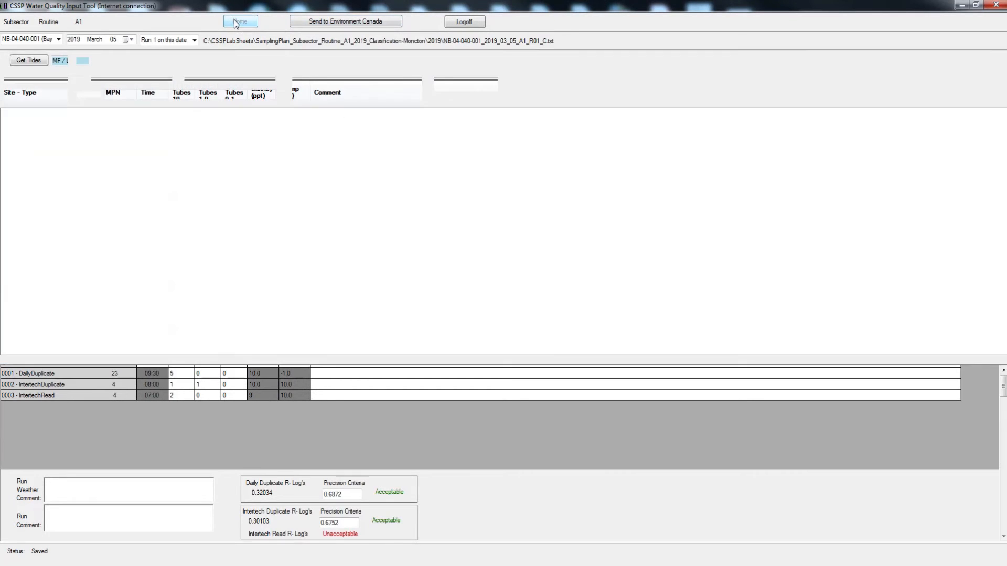
left_click(157, 133)
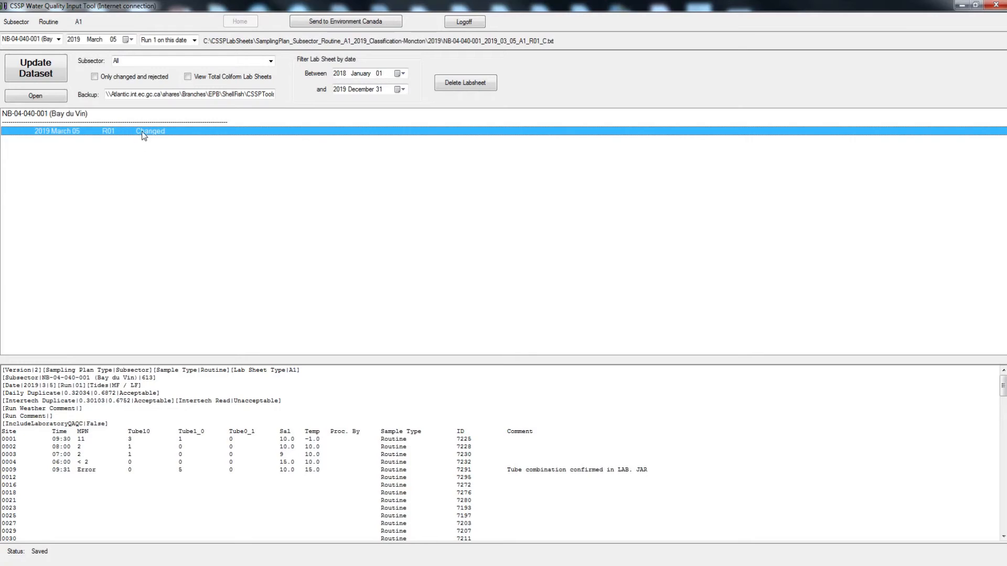
double_click(141, 131)
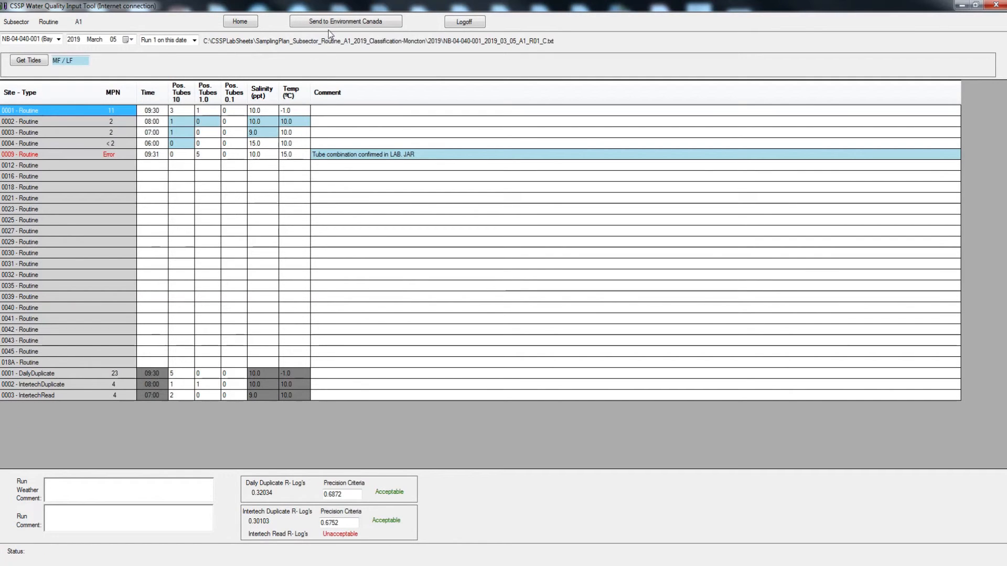
Compare the local and server versions and send the changed sheet to Environment Canada, accepting site 0009's unusual tube combination both times.
left_click(329, 22)
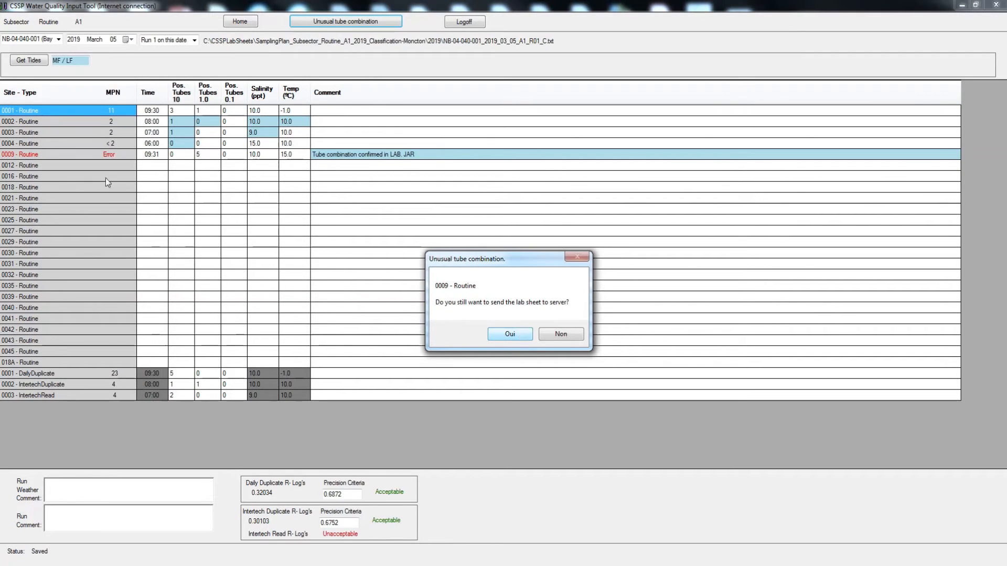
left_click(511, 333)
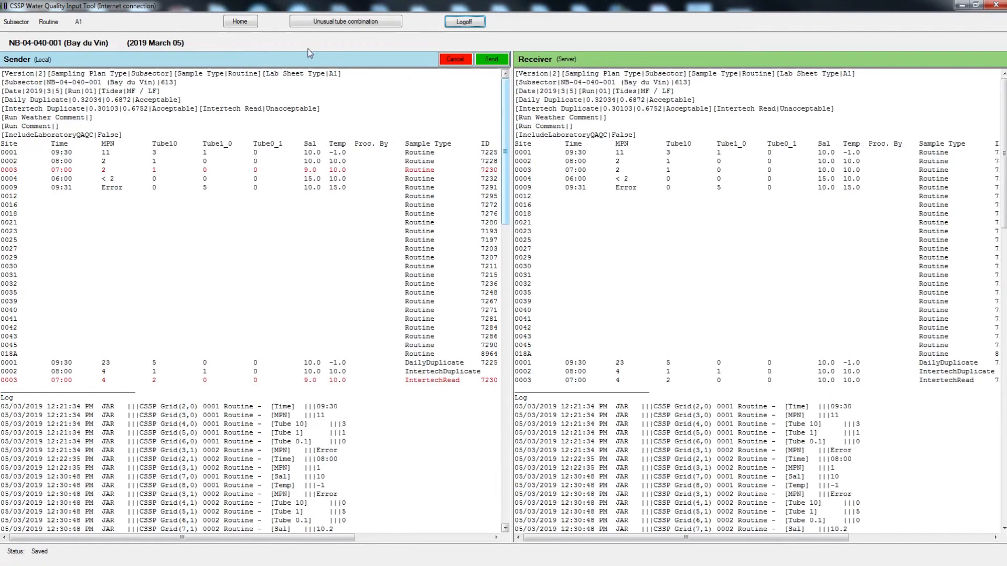
left_click_drag(506, 94, 493, 74)
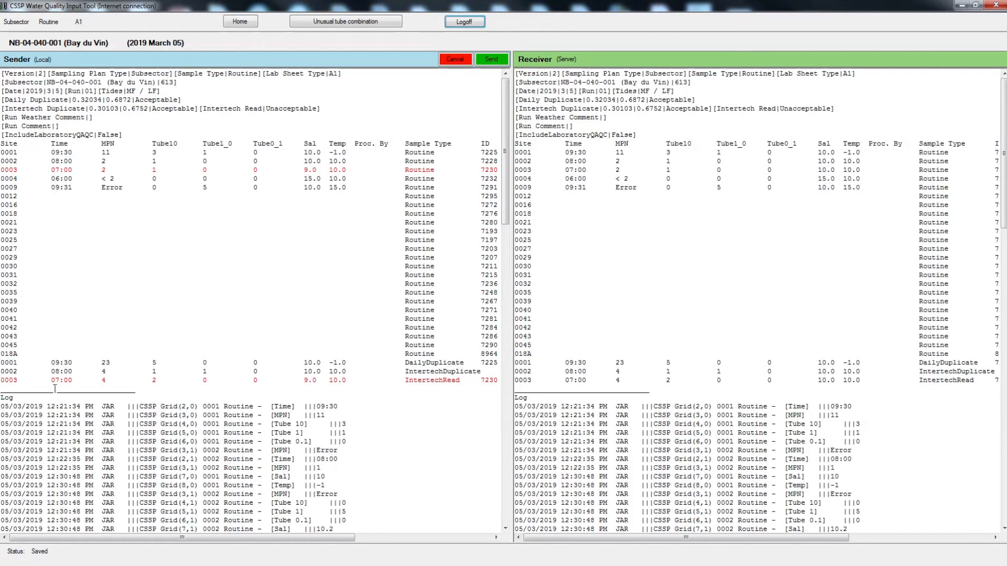
left_click(491, 61)
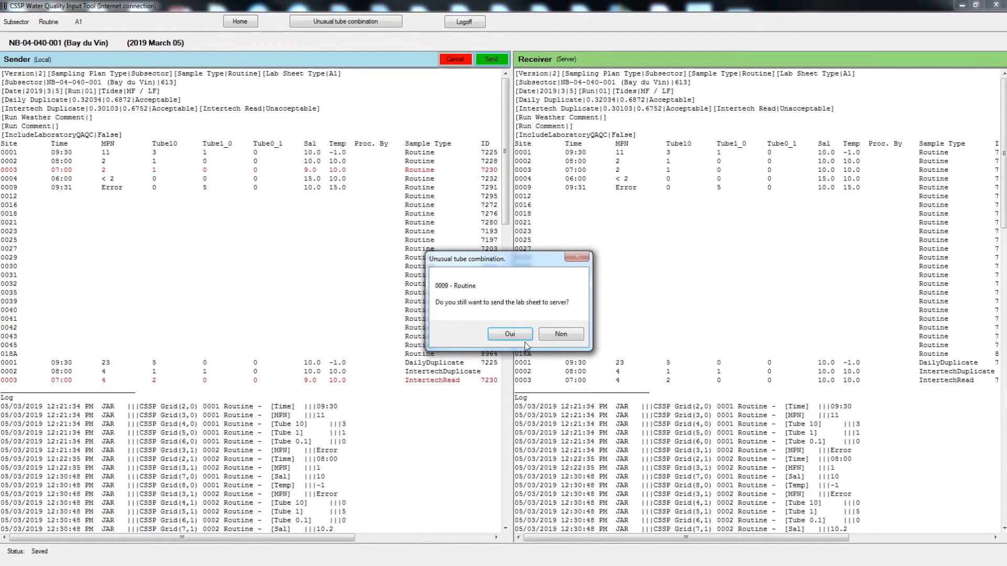
left_click(522, 336)
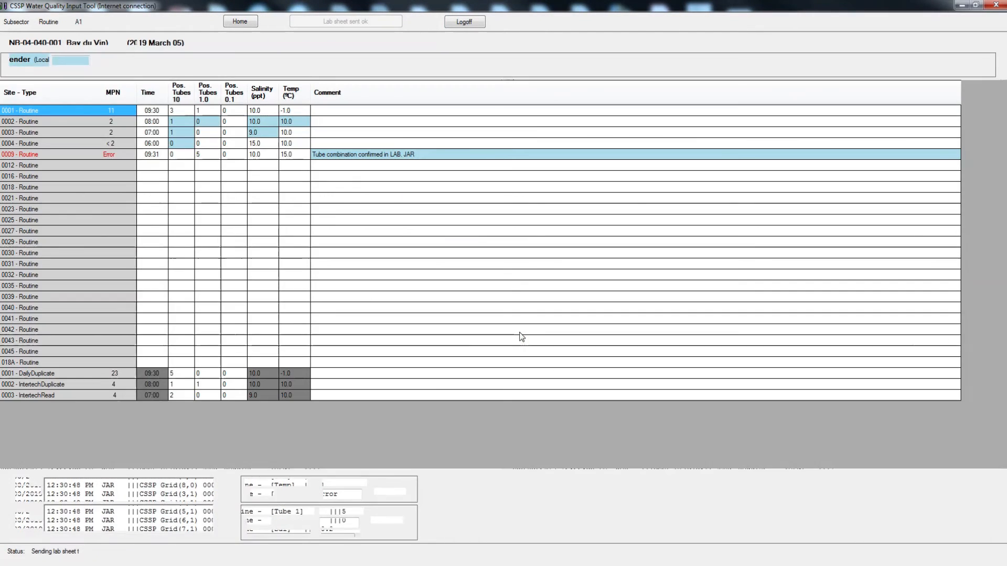
left_click(184, 177)
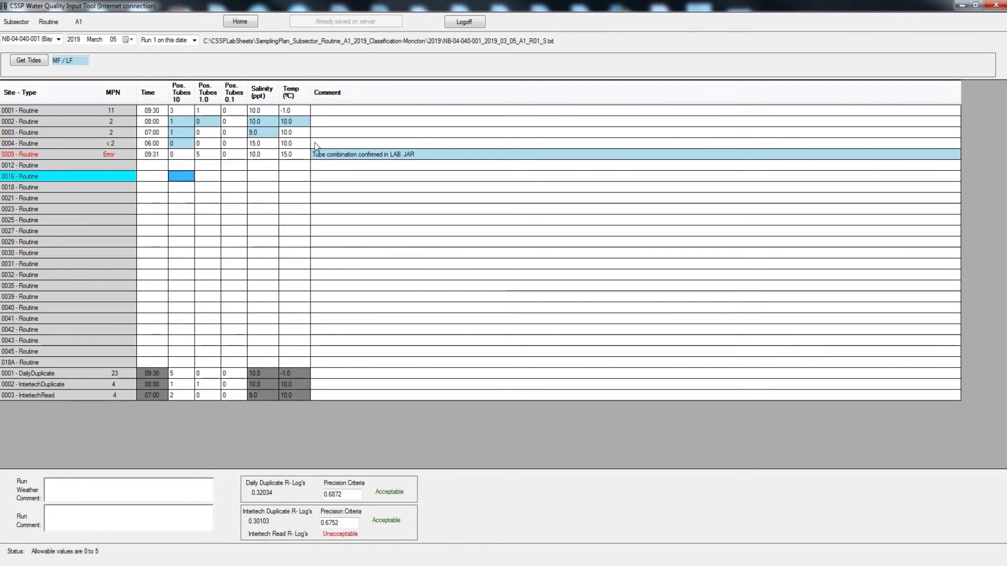
left_click(157, 177)
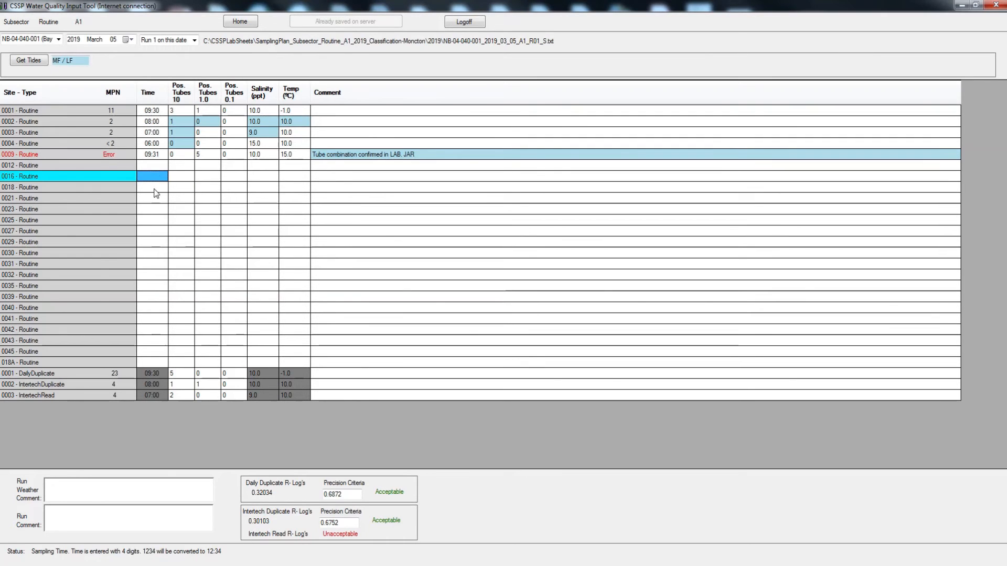
Return to the lab sheet list, select the sent 2019 March 05 R01 sheet, and examine its timestamped change log entries.
left_click(247, 23)
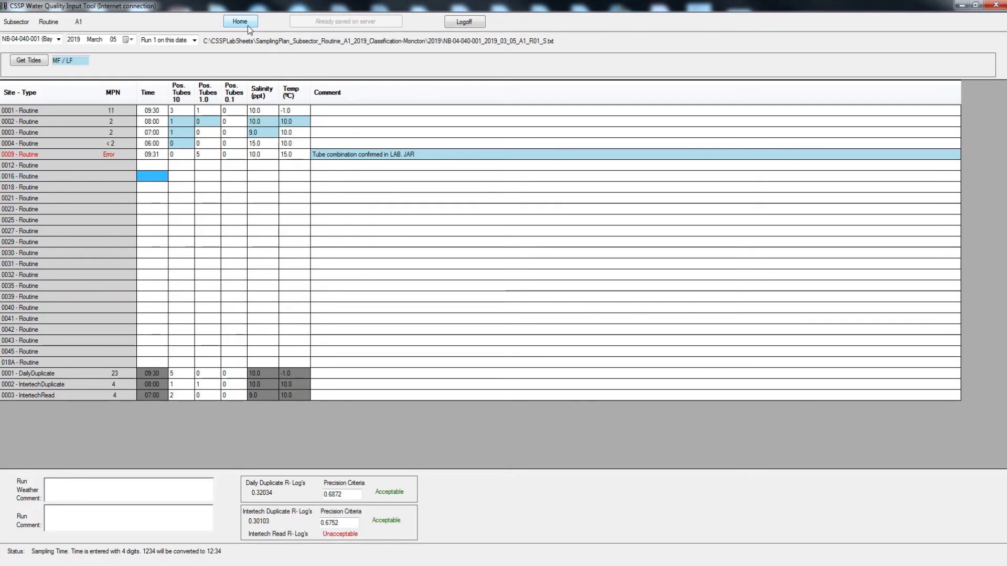
left_click(89, 133)
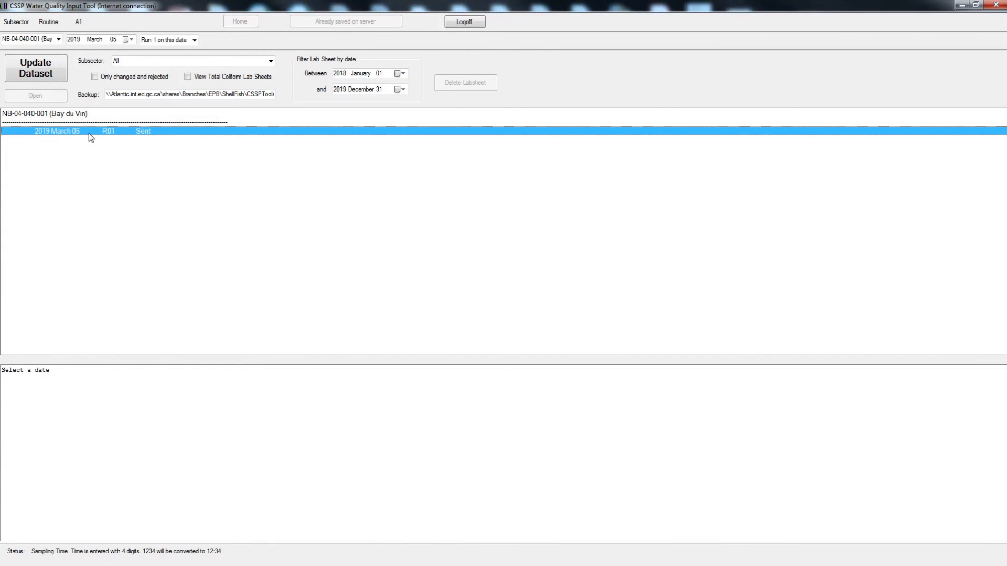
scroll(87, 487, "down", 15)
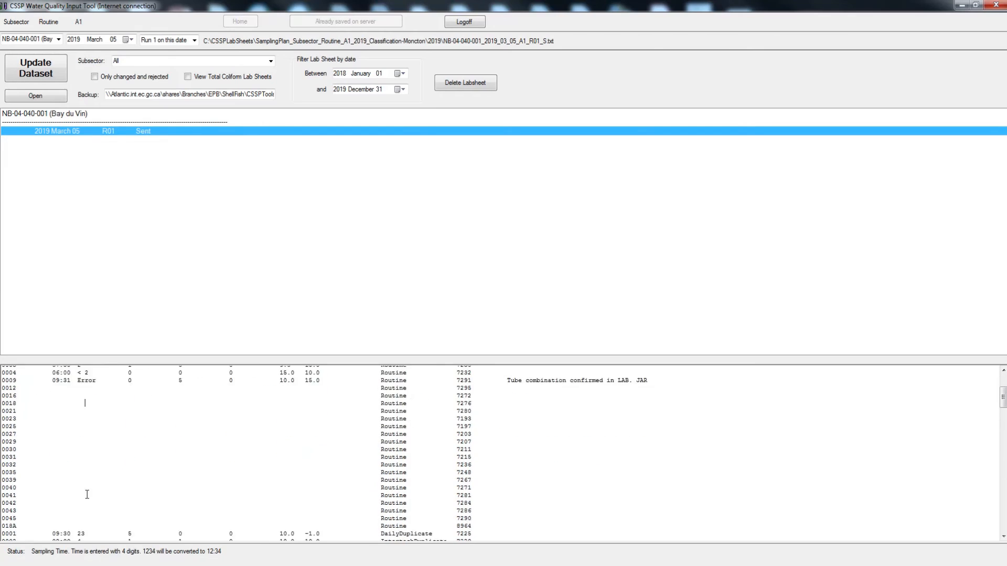
scroll(87, 478, "down", 8)
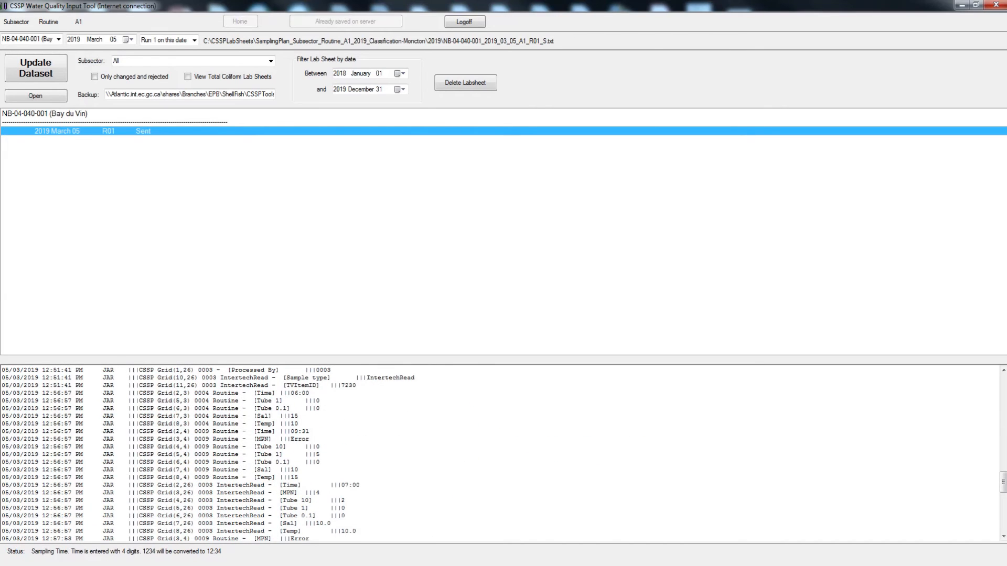
left_click_drag(4, 483, 47, 478)
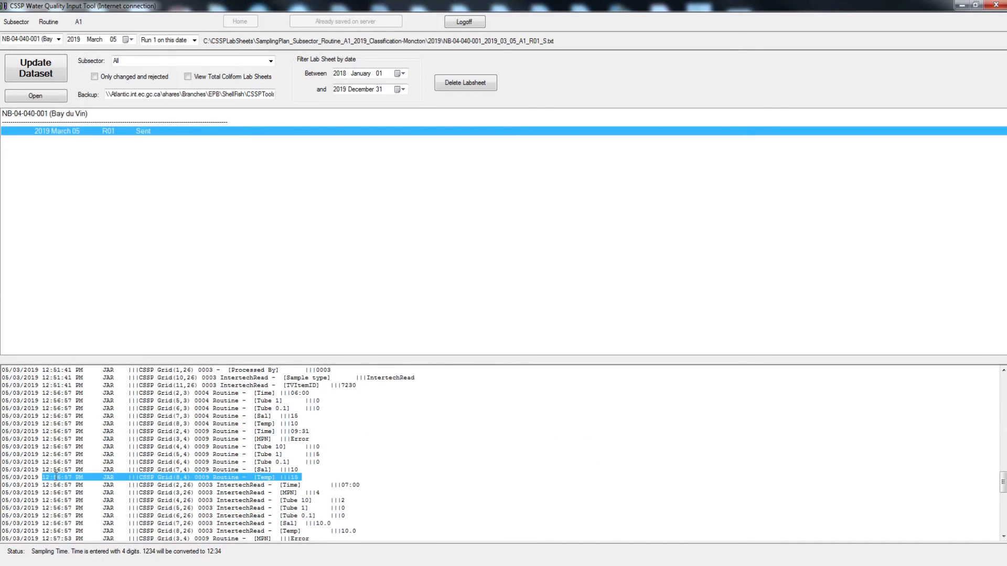
scroll(143, 478, "down", 10)
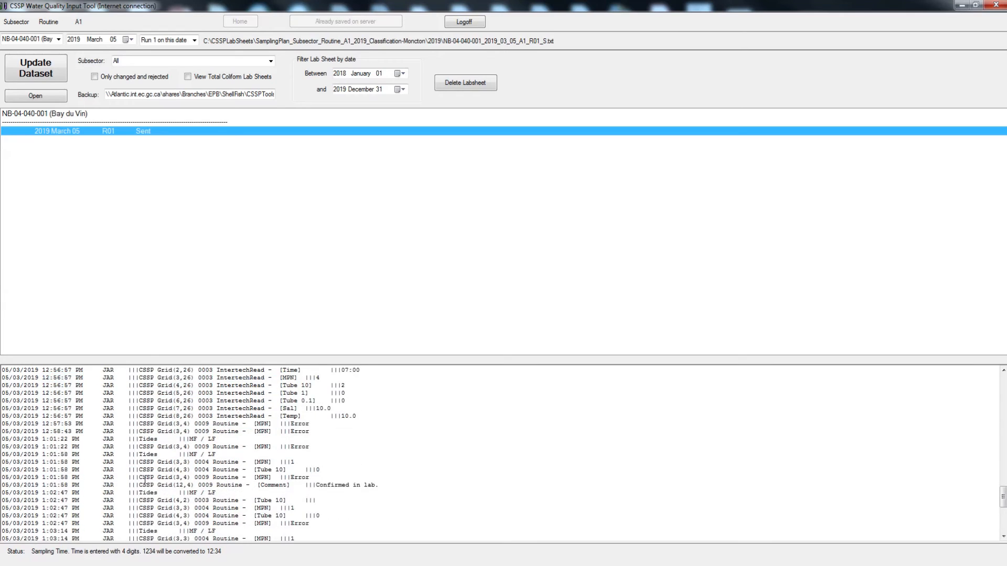
Reopen the sent sheet and inspect the highlighted tube and salinity cells of sites 0002 and 0003 and site 0009's comment.
double_click(118, 133)
left_click(181, 155)
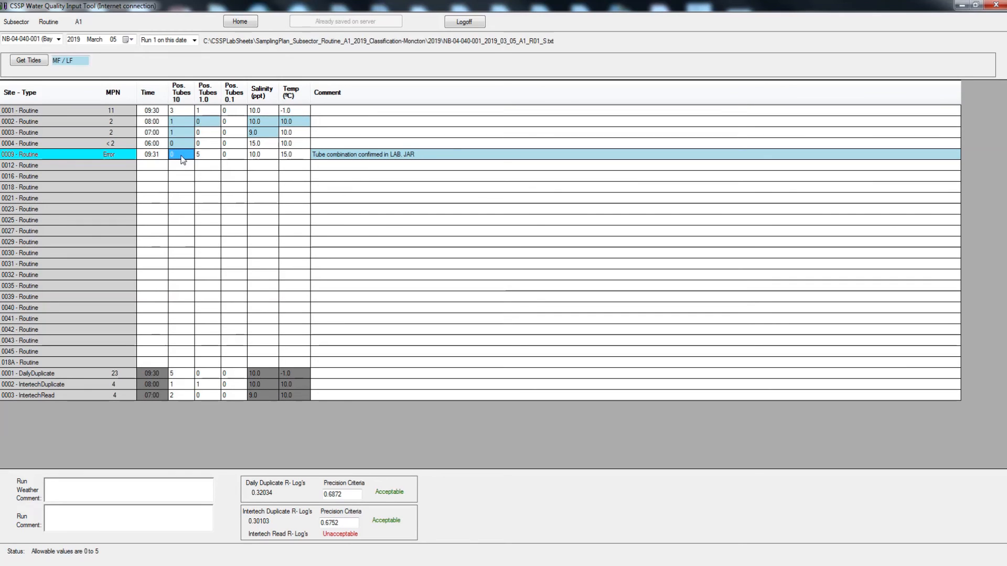
left_click(199, 122)
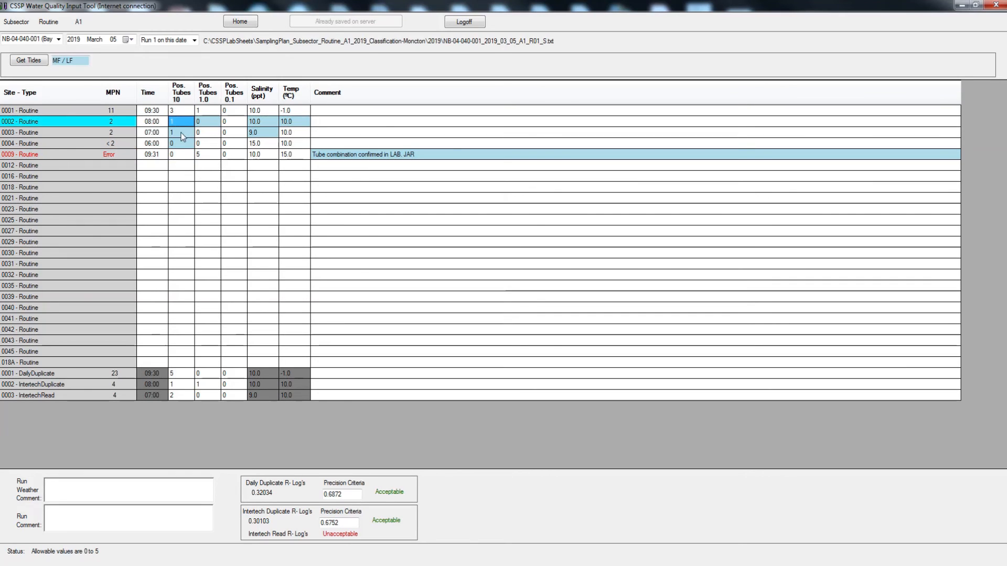
left_click(181, 132)
left_click(252, 121)
left_click(338, 155)
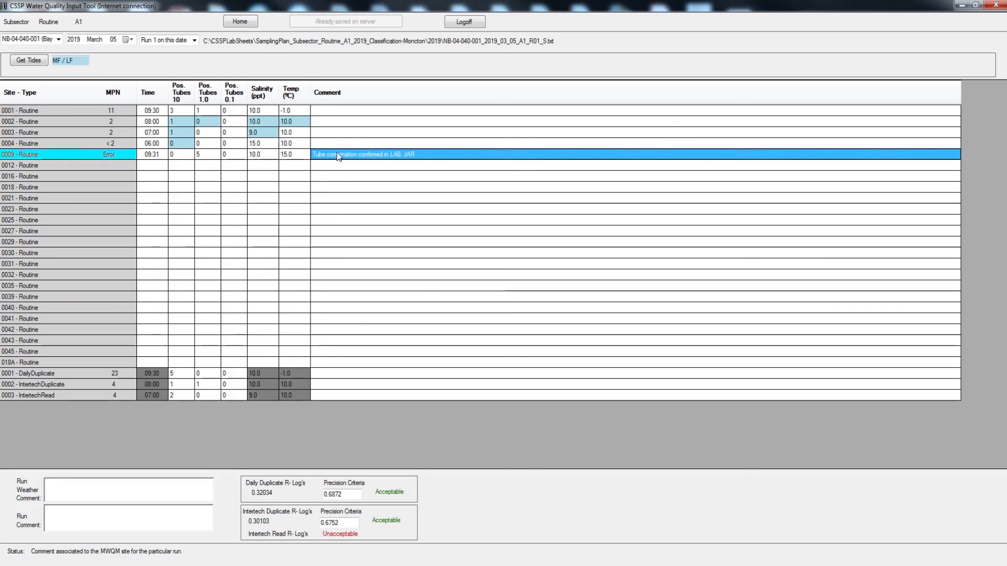
Go back to the lab sheet list and check the log entries behind the highlighted cells of the 2019 March 05 R01 sheet.
left_click(240, 22)
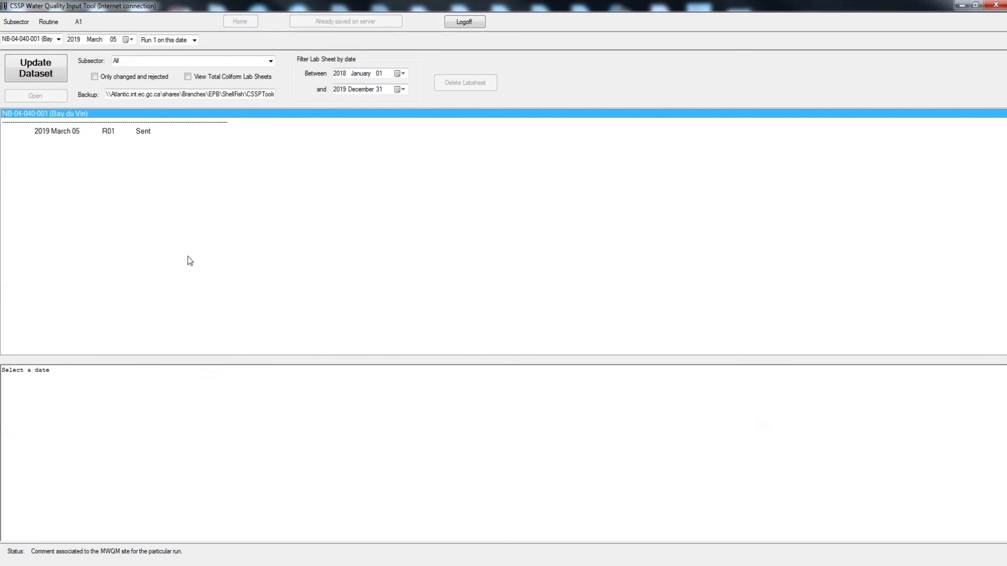
left_click(148, 137)
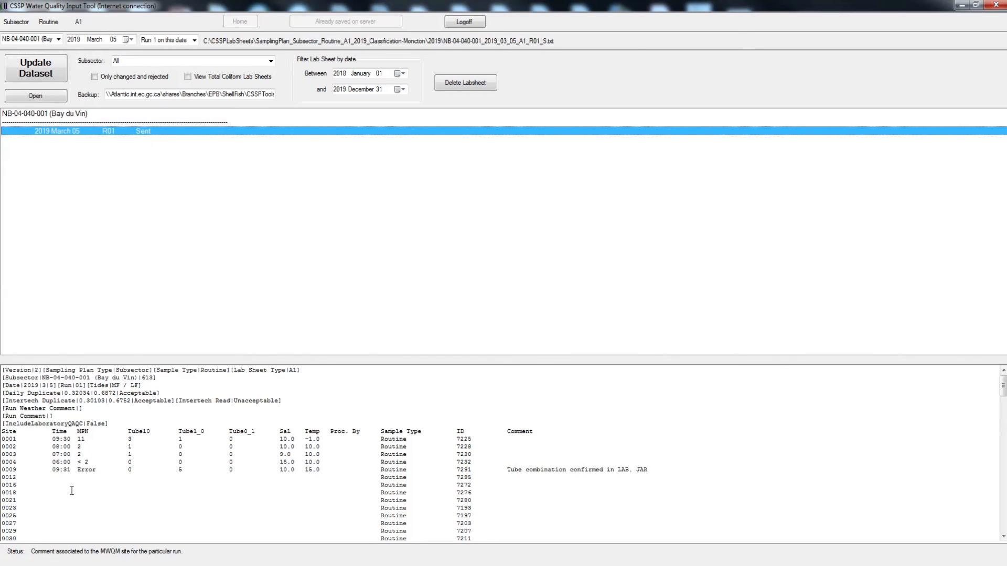
scroll(65, 464, "down", 15)
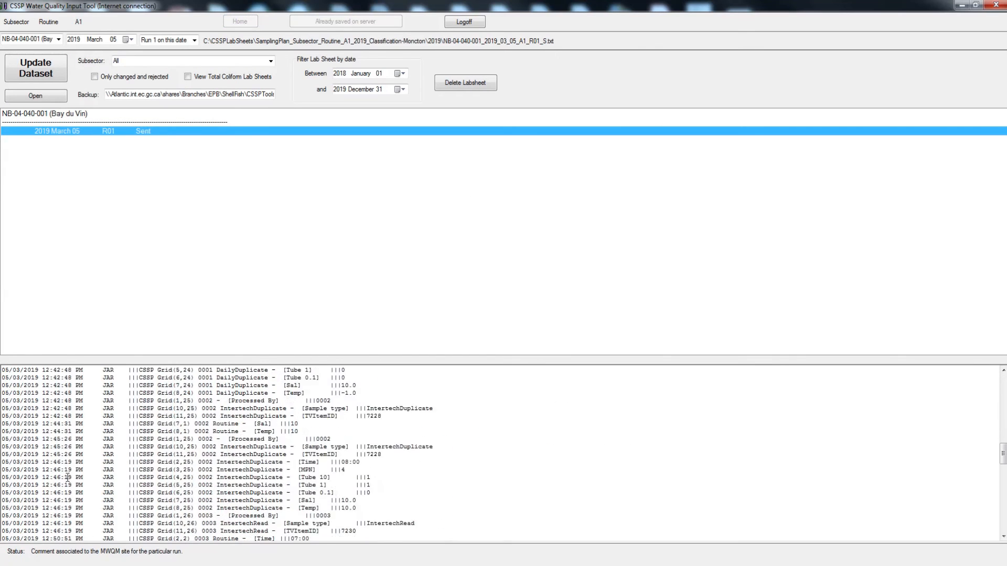